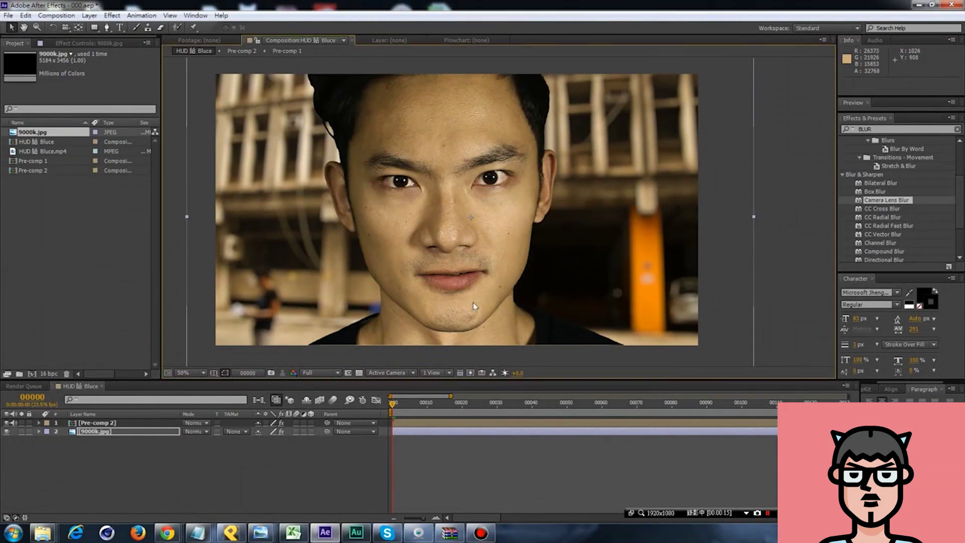
Play part of the reference video in the browser, then return to After Effects.
left_click_drag(473, 305, 475, 307)
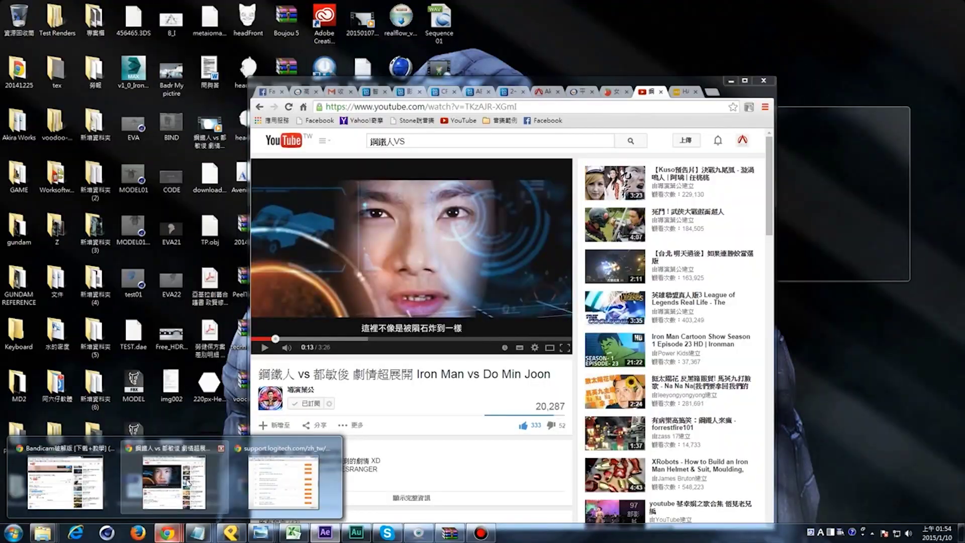
left_click(188, 483)
left_click(265, 348)
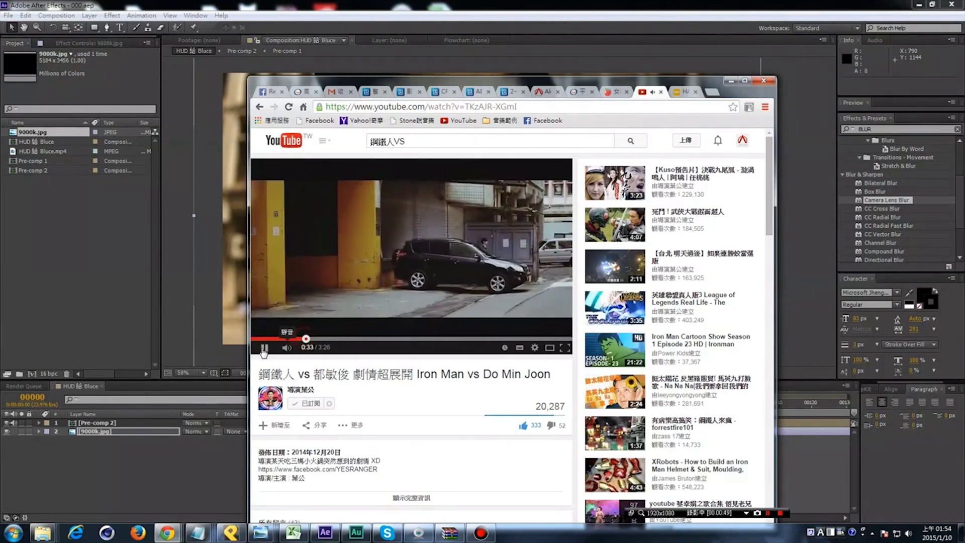
left_click(307, 338)
left_click(729, 81)
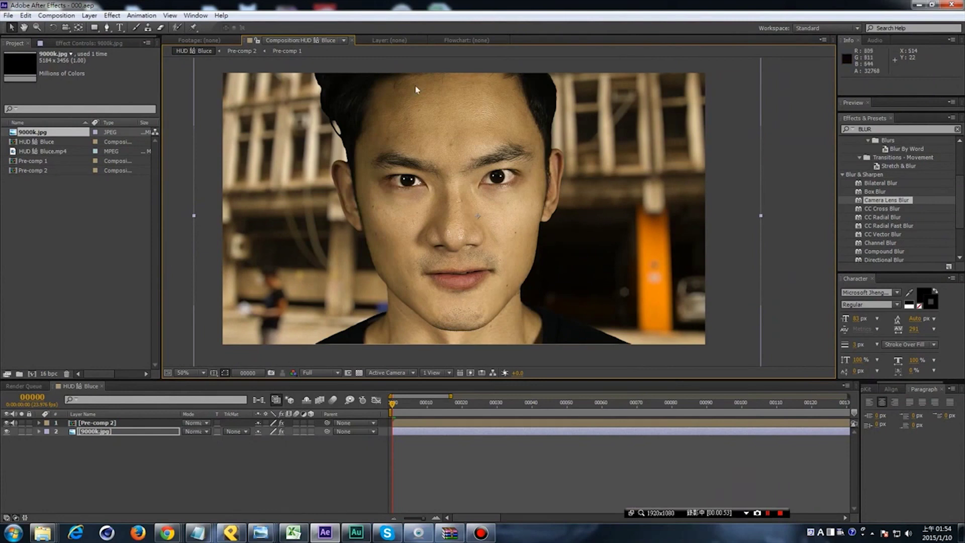
Create a new composition from HUD Bluce.mp4 with New Comp from Selection.
mouse_move(504, 147)
left_mouse_down()
mouse_move(535, 144)
mouse_move(522, 143)
left_mouse_up()
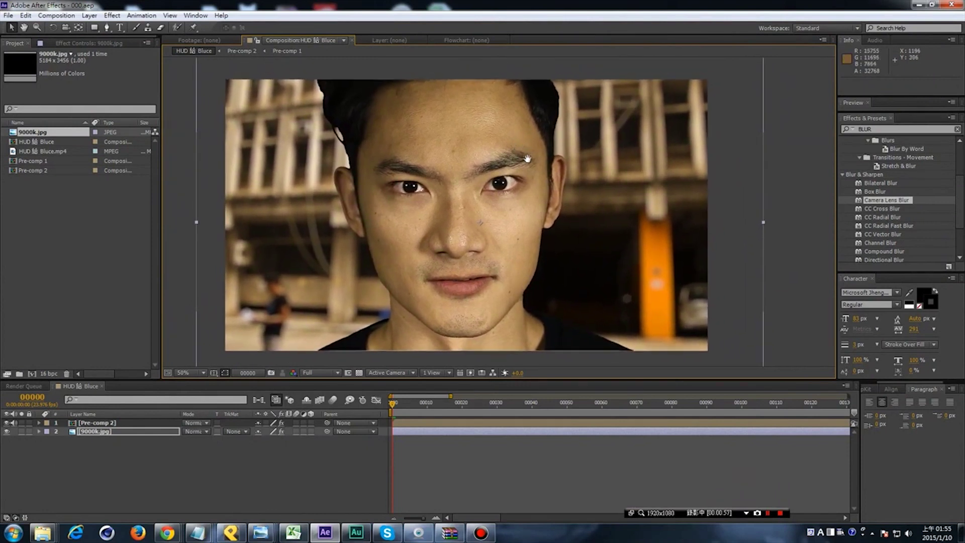
right_click(45, 151)
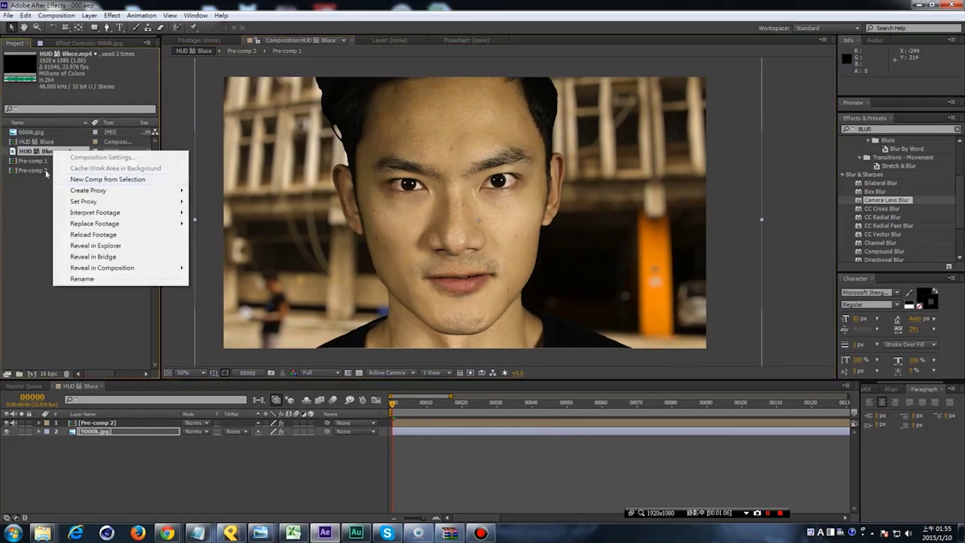
left_click(45, 151)
right_click(45, 152)
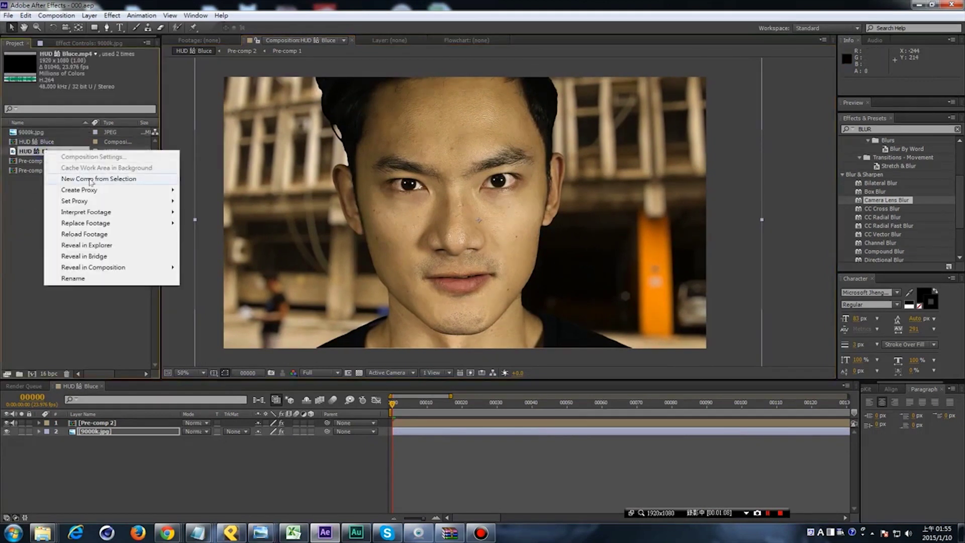
left_click(111, 180)
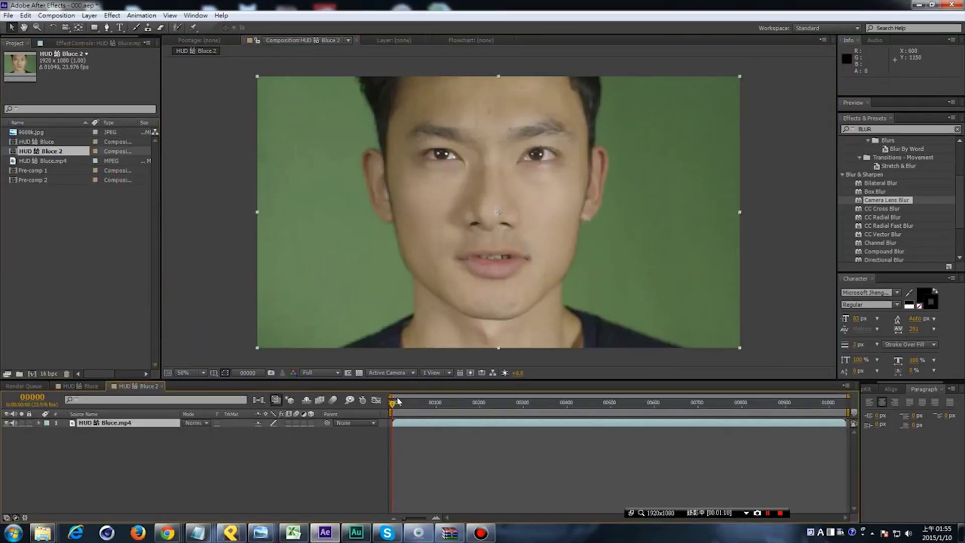
Scrub to a later frame and slide the clip's layer bar later in time.
left_click_drag(460, 248, 451, 250)
left_click_drag(396, 405, 449, 406)
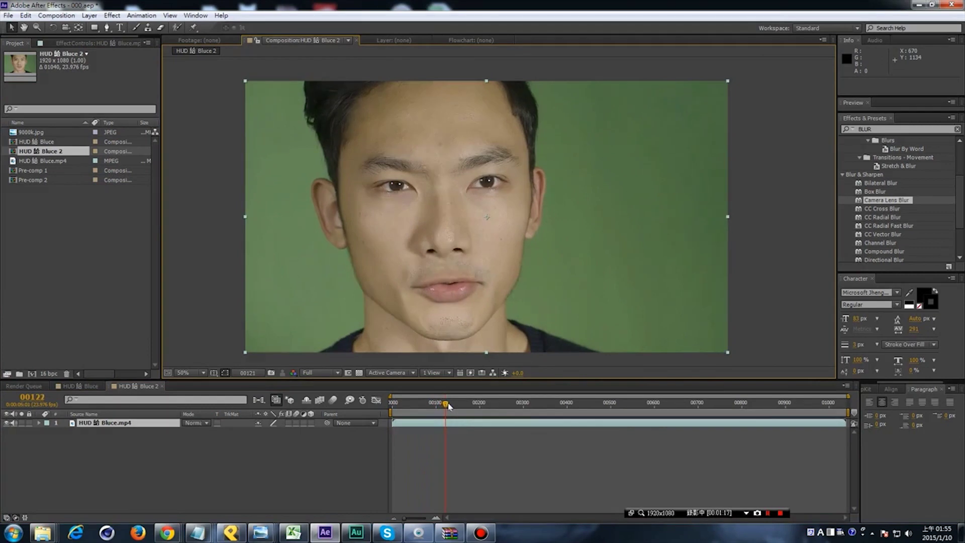
left_click_drag(395, 422, 431, 422)
left_click(432, 406)
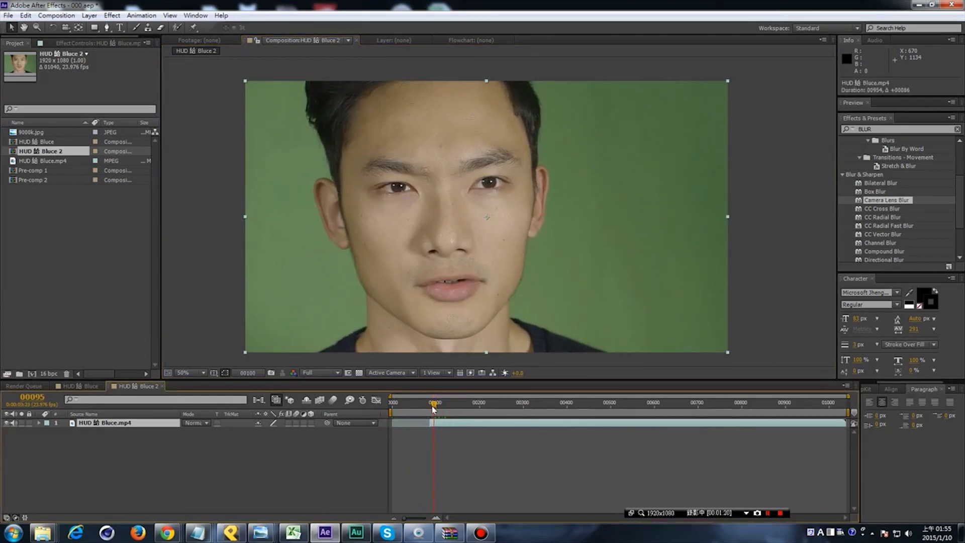
Move the clip back to start at frame 0 and zoom in on the forehead.
mouse_move(441, 423)
left_mouse_down()
mouse_move(403, 422)
mouse_move(417, 405)
mouse_move(383, 408)
mouse_move(401, 405)
left_mouse_up()
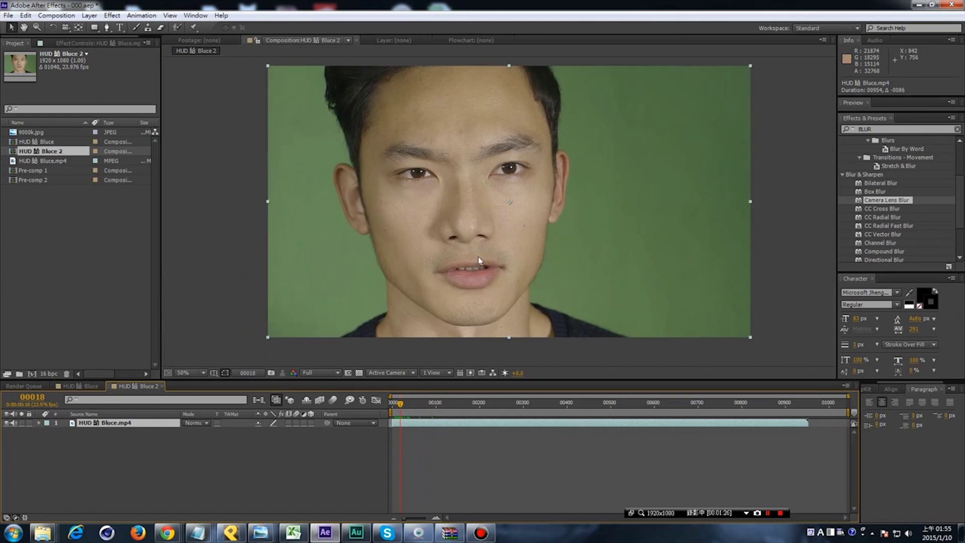
scroll(499, 243, "up", 2)
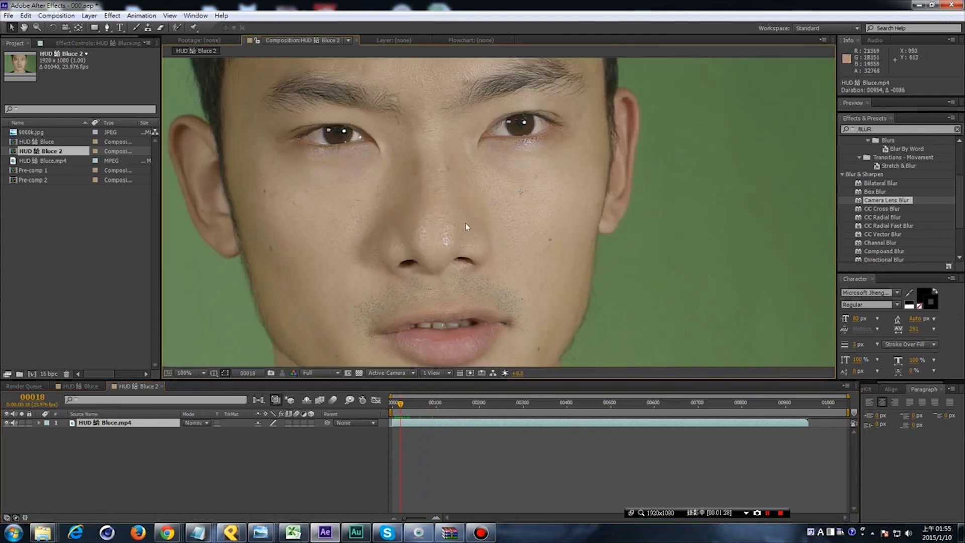
scroll(512, 241, "up", 1)
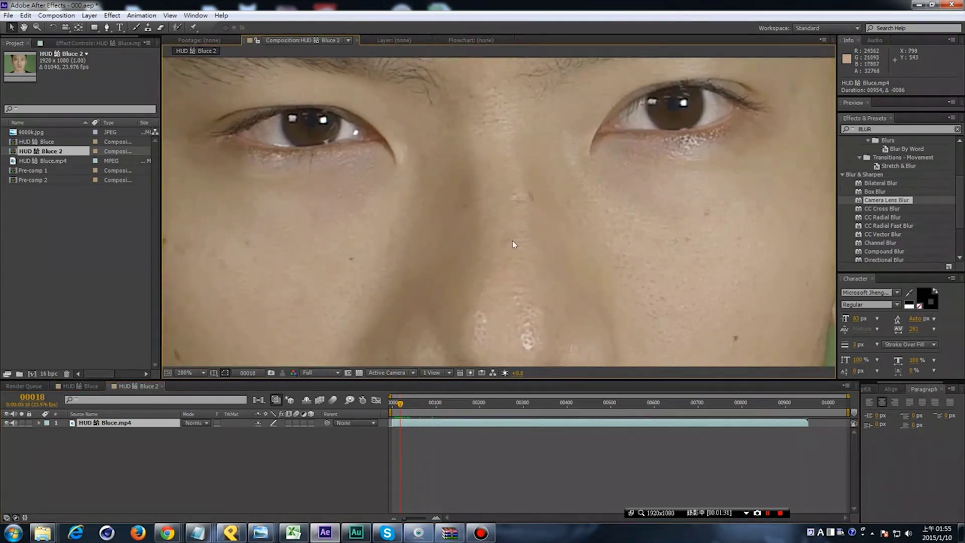
scroll(512, 241, "down", 1)
left_click_drag(512, 240, 501, 327)
scroll(508, 291, "down", 2)
mouse_move(507, 291)
left_mouse_down()
mouse_move(530, 243)
mouse_move(435, 271)
left_mouse_up()
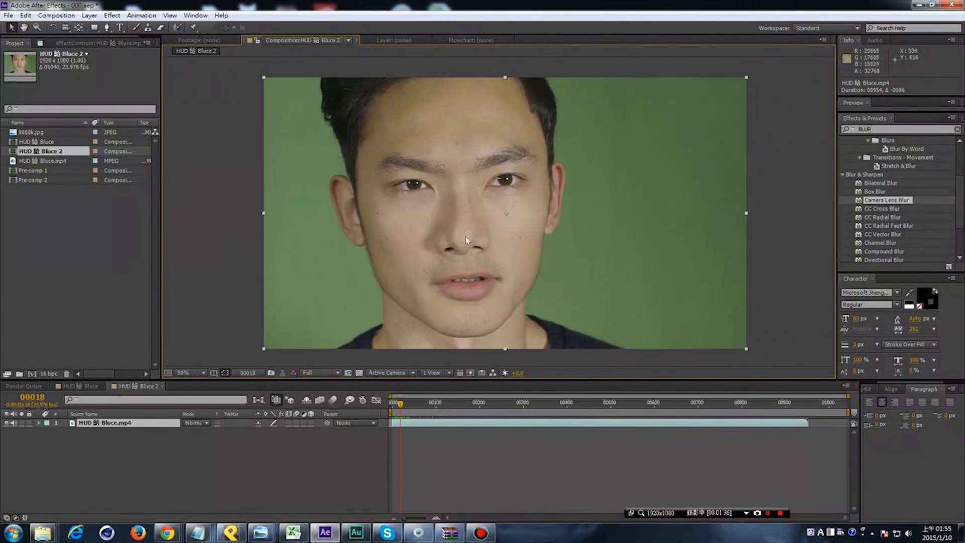
Zoom in on the footage to inspect the ear edge and nose.
left_click_drag(484, 274, 502, 278)
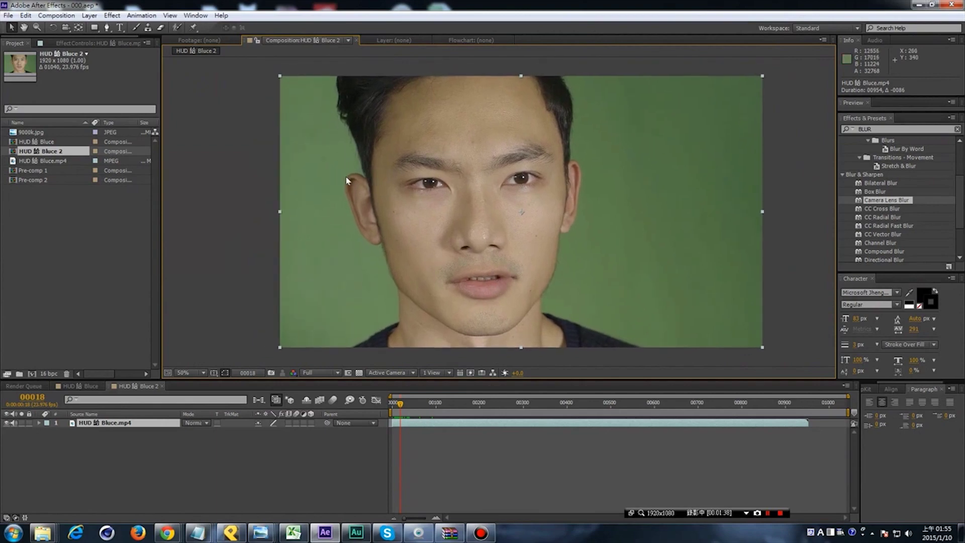
scroll(534, 228, "up", 2)
mouse_move(534, 228)
left_mouse_down()
mouse_move(734, 187)
mouse_move(572, 188)
mouse_move(449, 309)
mouse_move(471, 210)
left_mouse_up()
scroll(472, 210, "down", 2)
scroll(472, 210, "up", 2)
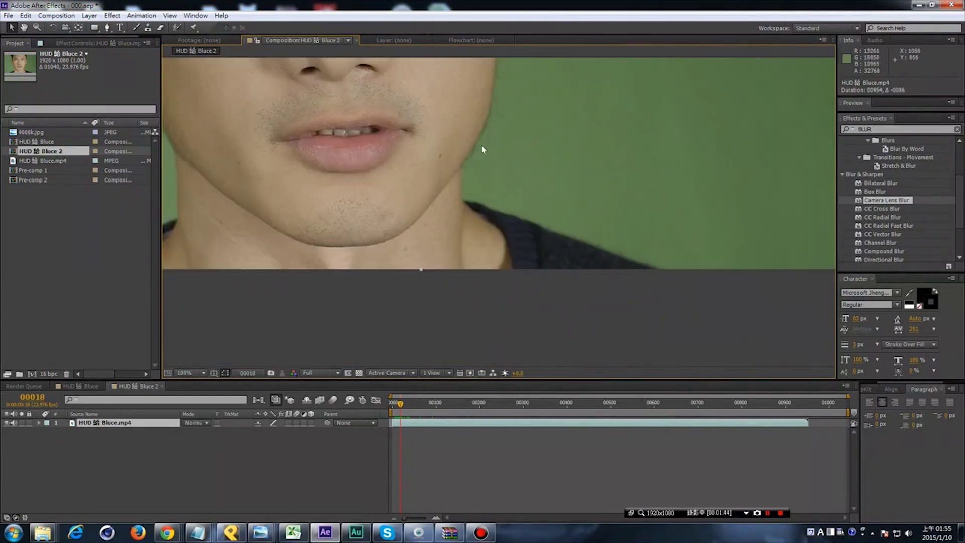
left_click_drag(488, 121, 517, 211)
left_click_drag(217, 205, 313, 200)
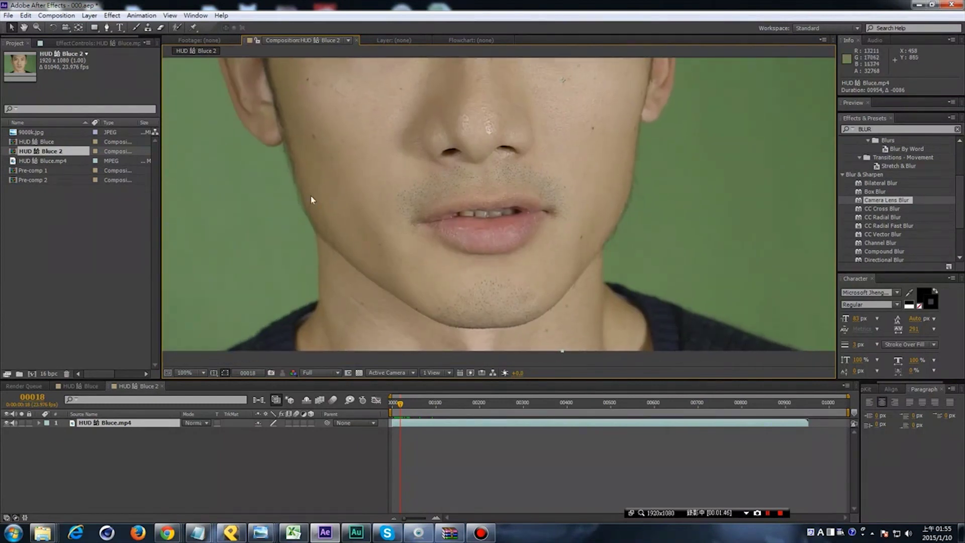
scroll(384, 306, "down", 2)
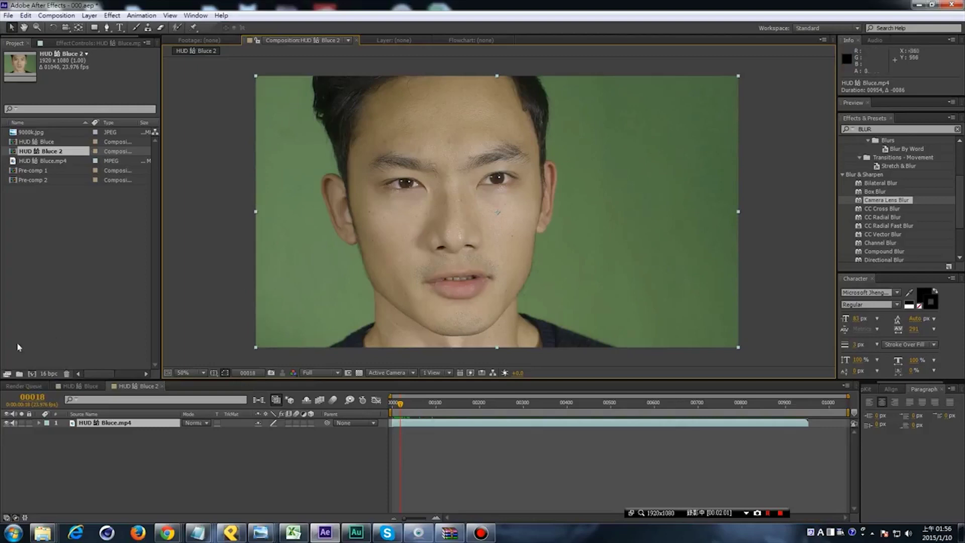
Open Project Settings from the 16 bpc button and close them without changes.
left_click(49, 377)
left_click(525, 142)
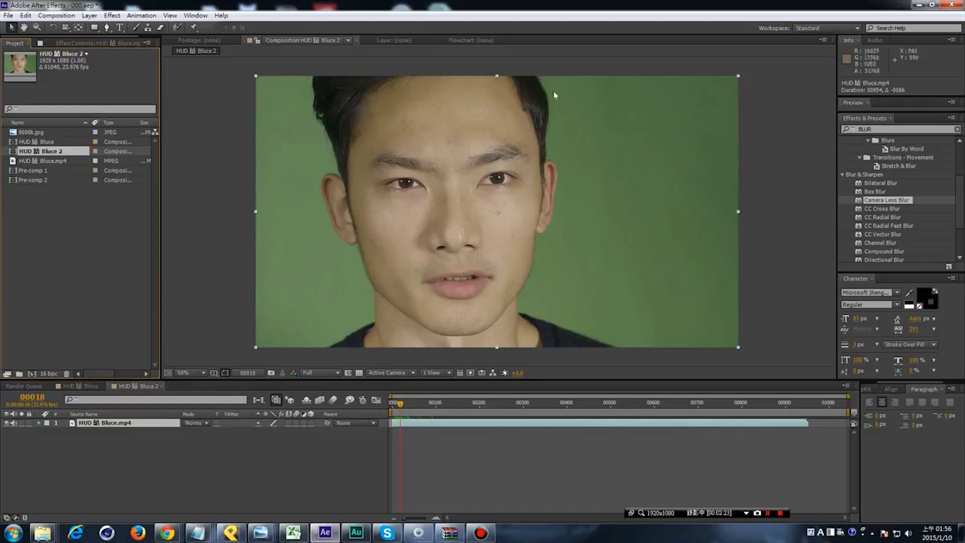
left_click_drag(681, 317, 677, 308)
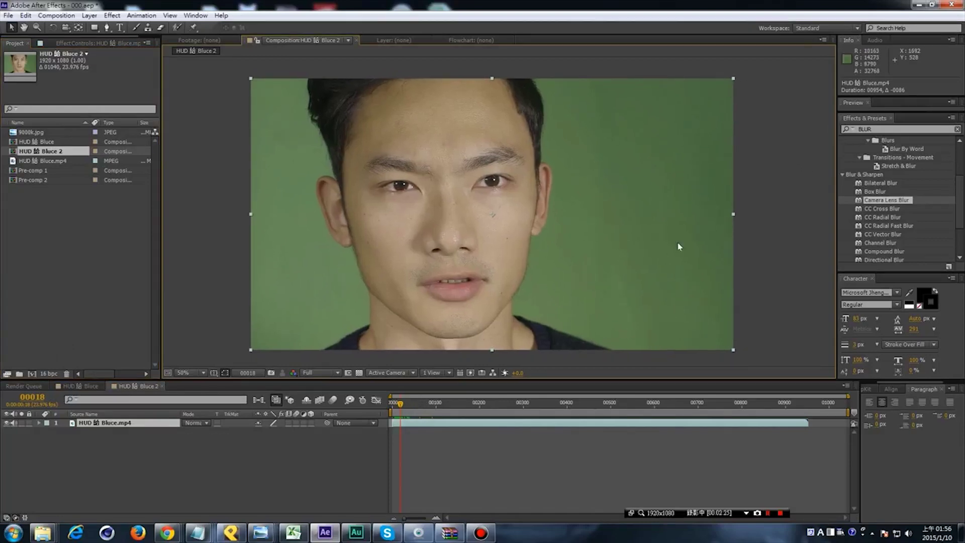
left_click_drag(641, 303, 644, 301)
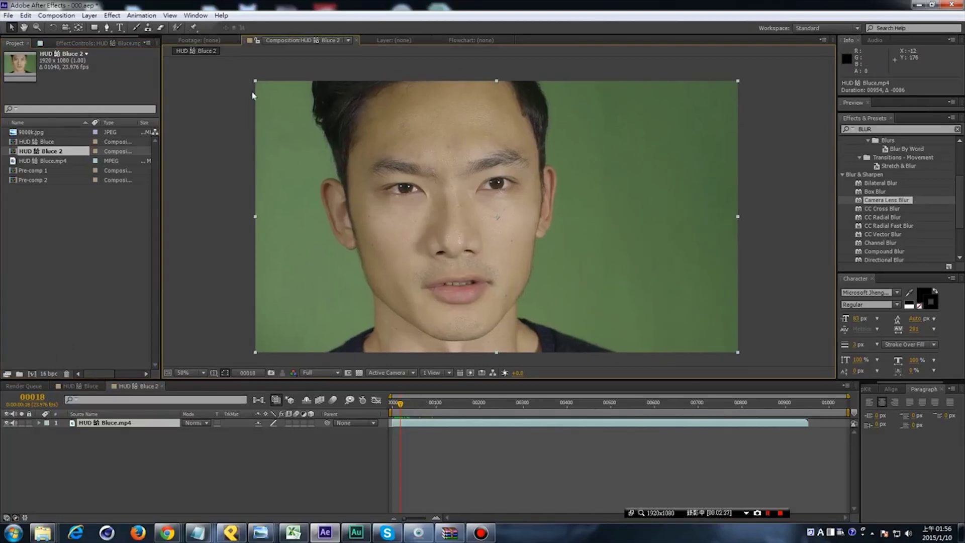
left_click_drag(325, 195, 337, 191)
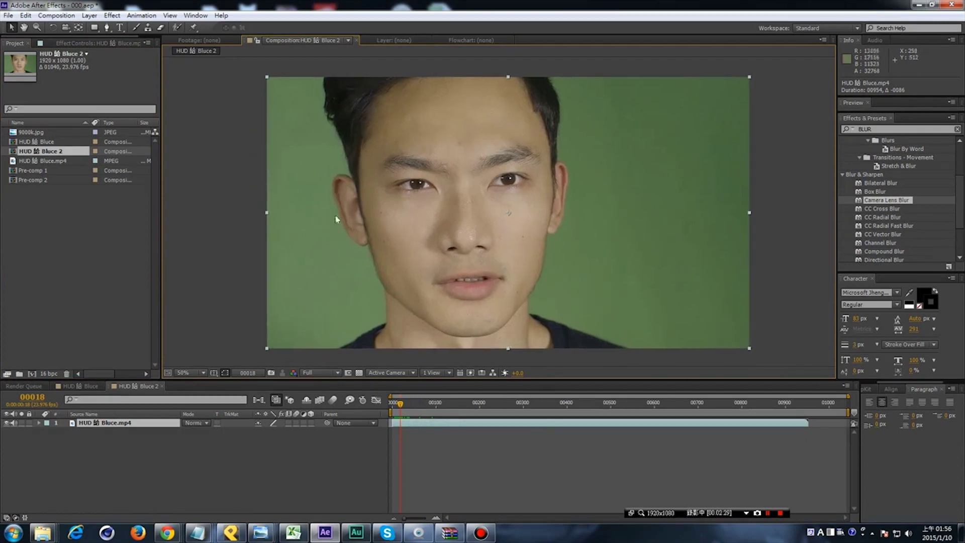
double_click(894, 130)
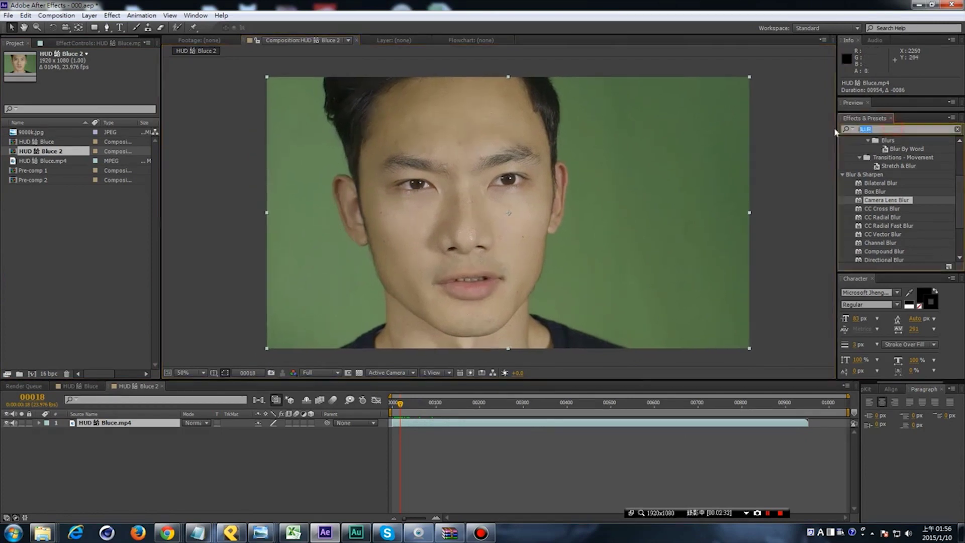
Apply Keylight (1.2) found by searching 'KEY', sample the green, then delete the effect.
type("KEY")
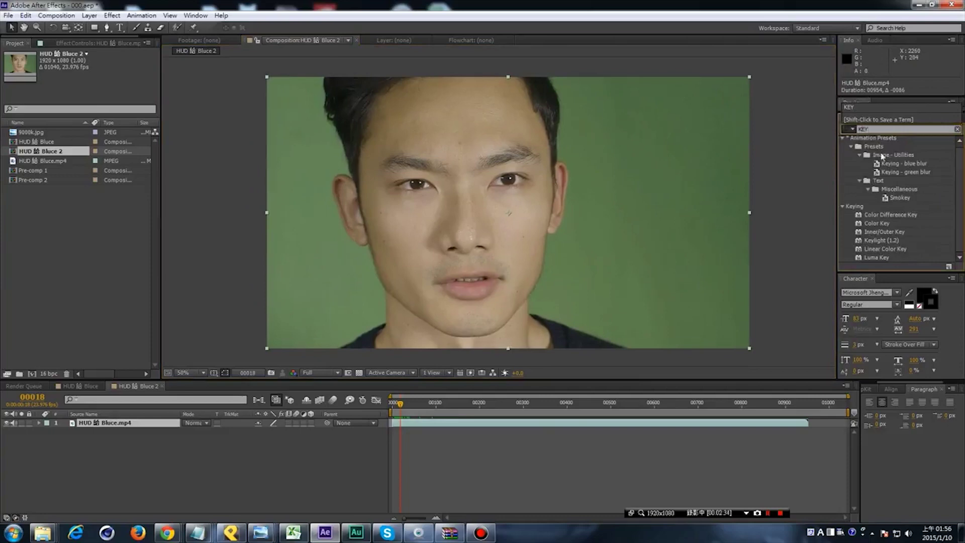
left_click_drag(882, 241, 525, 246)
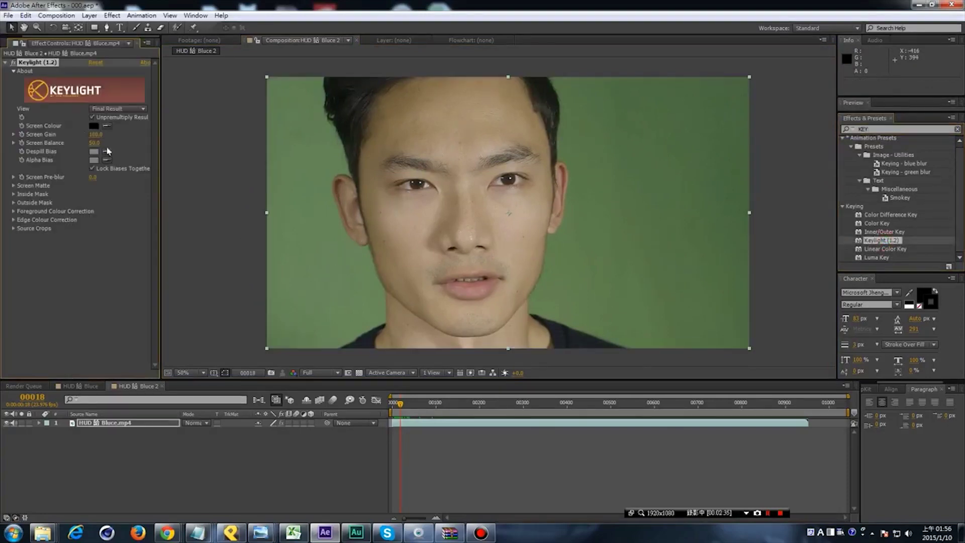
left_click(107, 126)
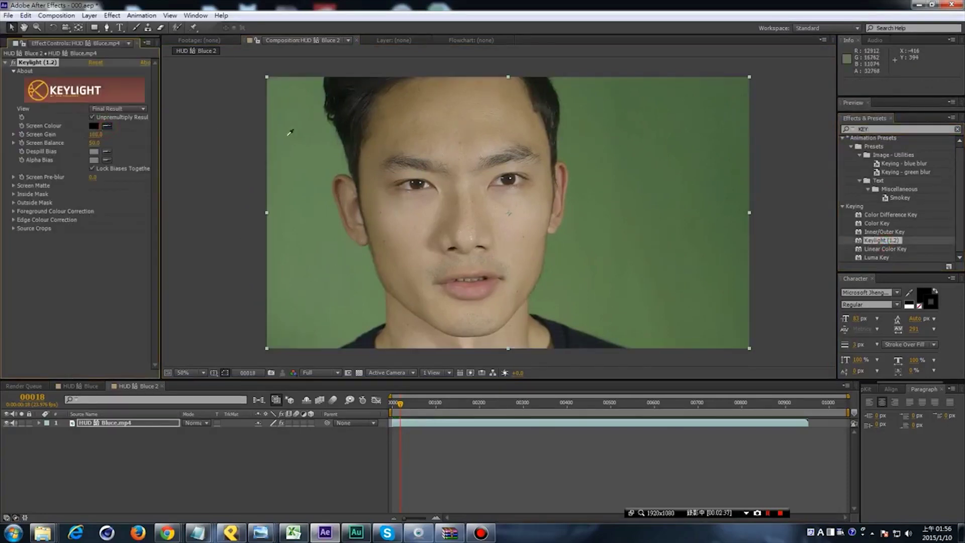
left_click(289, 134)
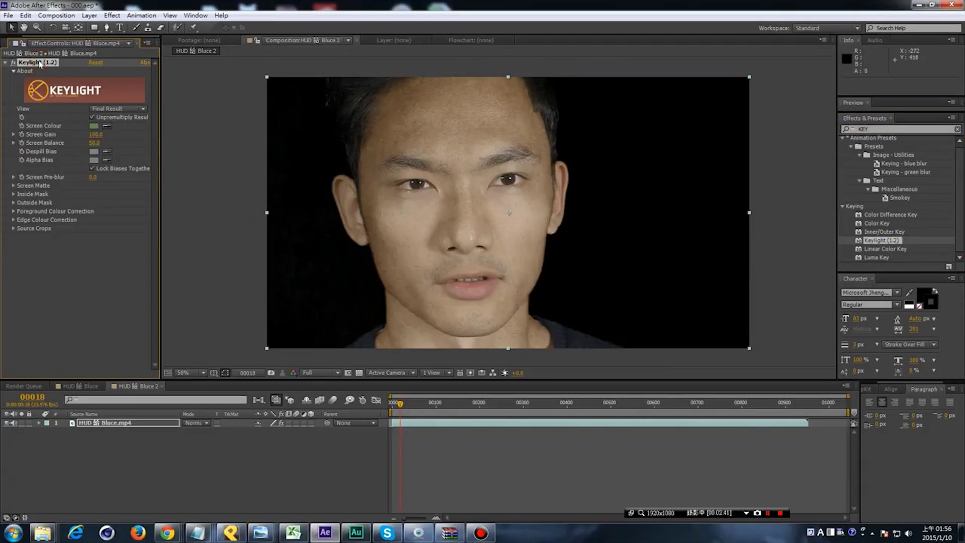
key("Delete")
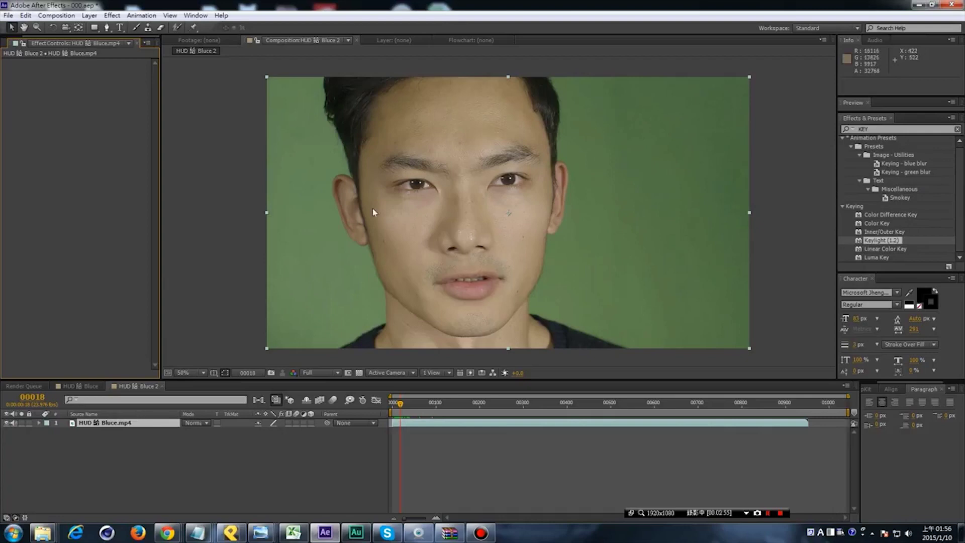
left_click_drag(371, 212, 372, 213)
Duplicate the HUD Bluce.mp4 layer with Ctrl+D.
left_click_drag(462, 230, 455, 228)
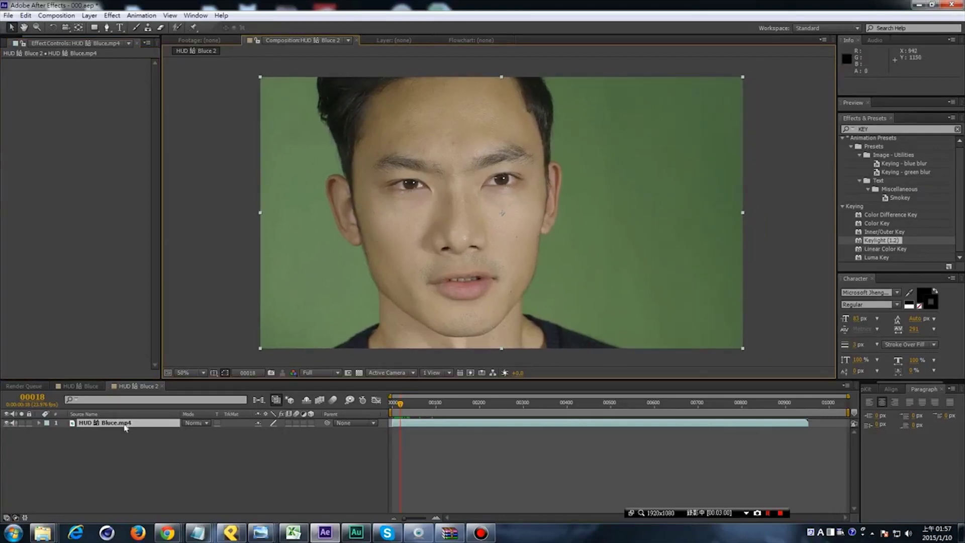
key("ctrl+d")
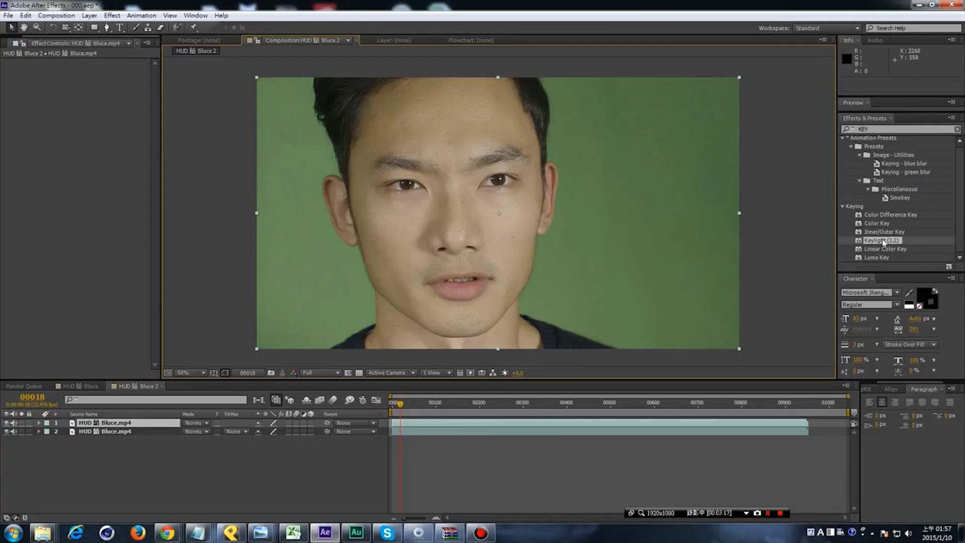
Apply Curves to the top layer and bend the RGB curve into a contrast S-shape.
double_click(876, 129)
type("CURVE")
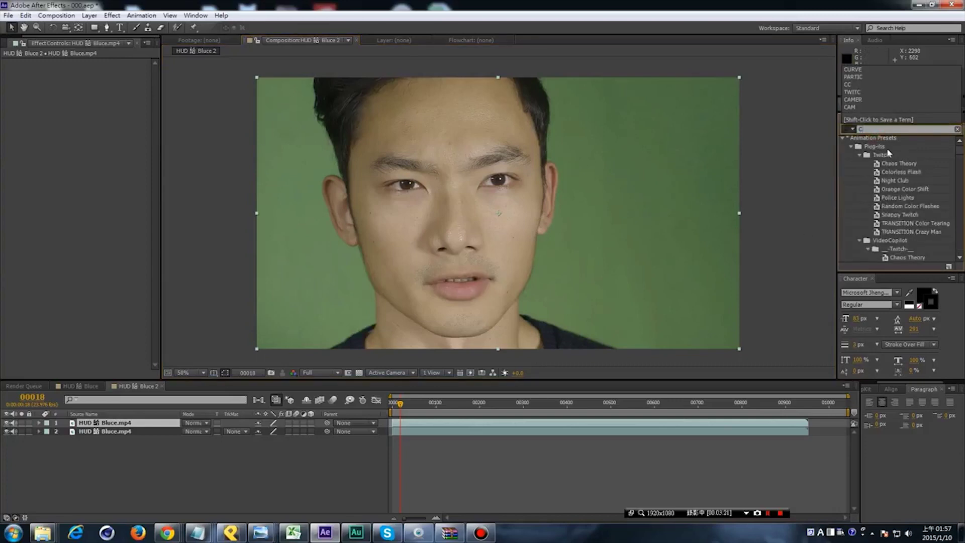
left_click_drag(874, 183, 481, 229)
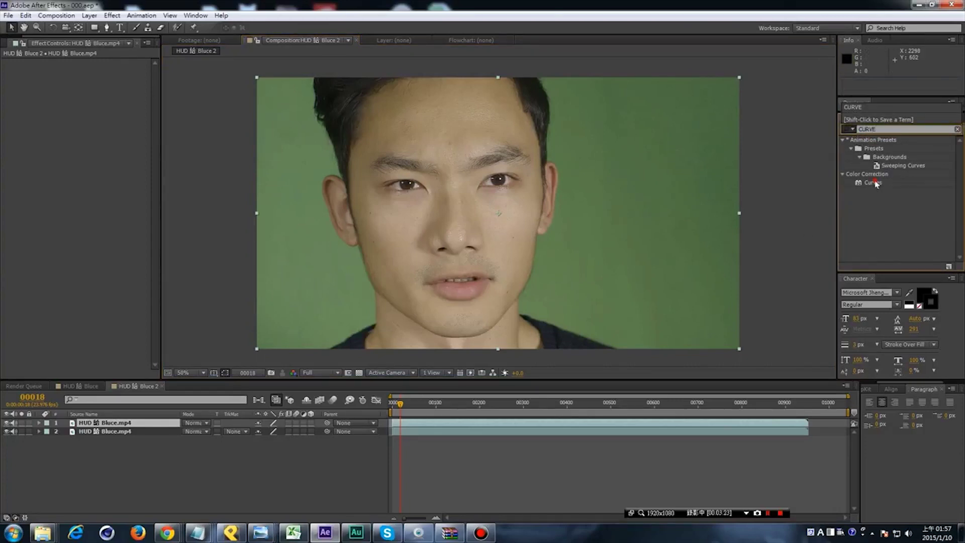
left_click_drag(51, 148, 50, 159)
left_click_drag(78, 128, 80, 110)
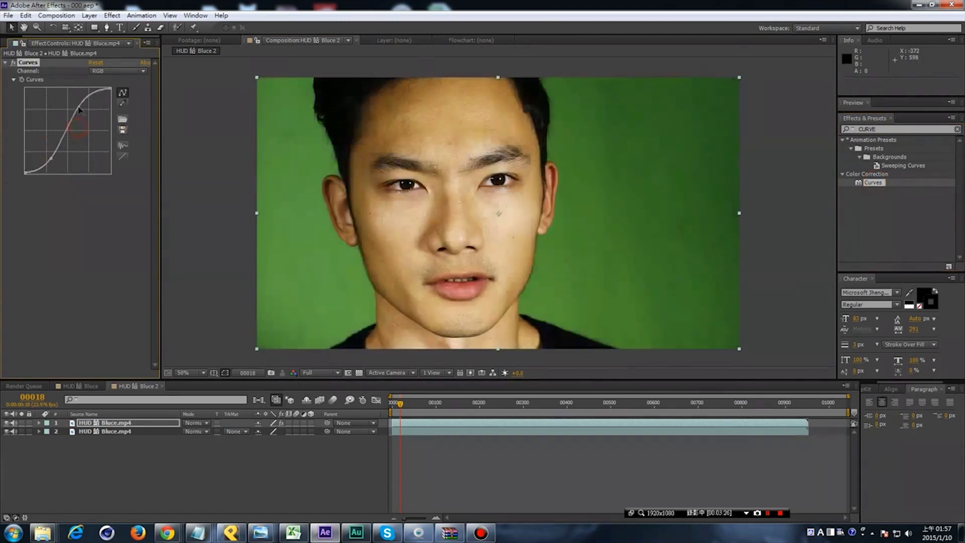
left_click_drag(51, 159, 46, 166)
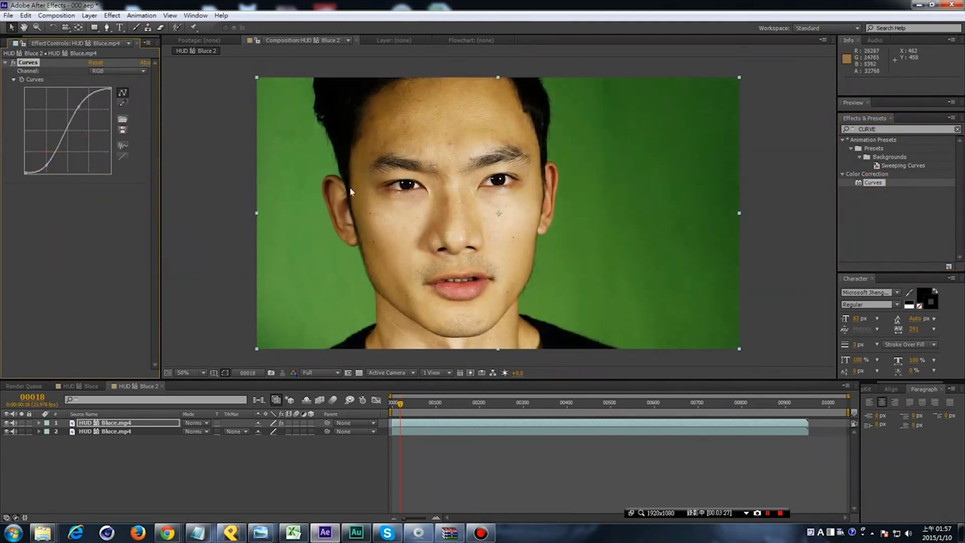
left_click_drag(321, 208, 352, 202)
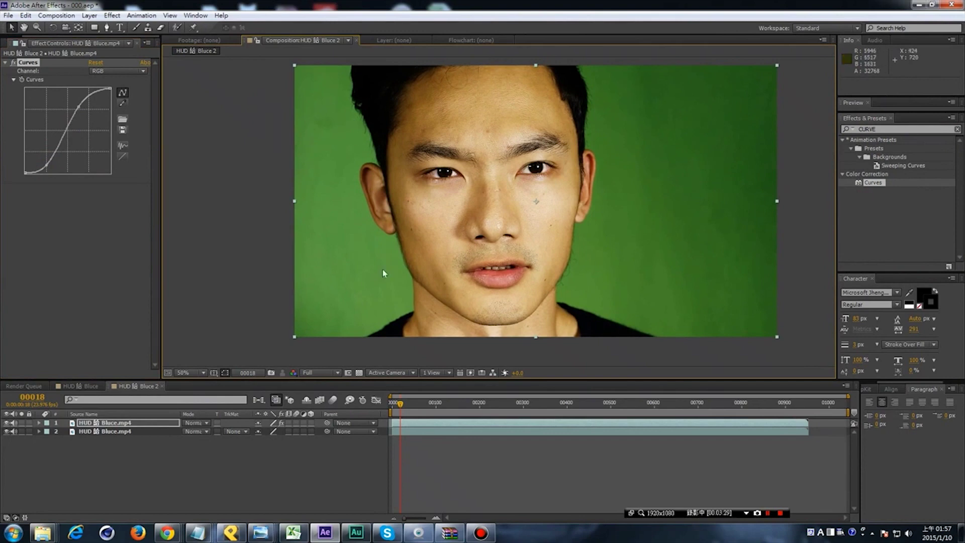
mouse_move(632, 92)
left_mouse_down()
mouse_move(558, 95)
mouse_move(609, 100)
left_mouse_up()
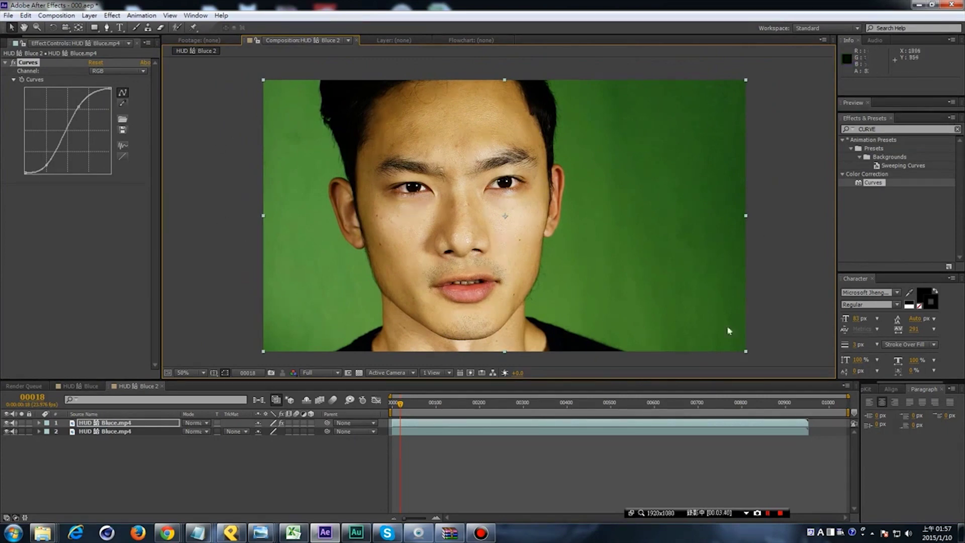
Apply Keylight (1.2) to the top layer with the green backdrop as Screen Colour.
double_click(875, 130)
type("KEY")
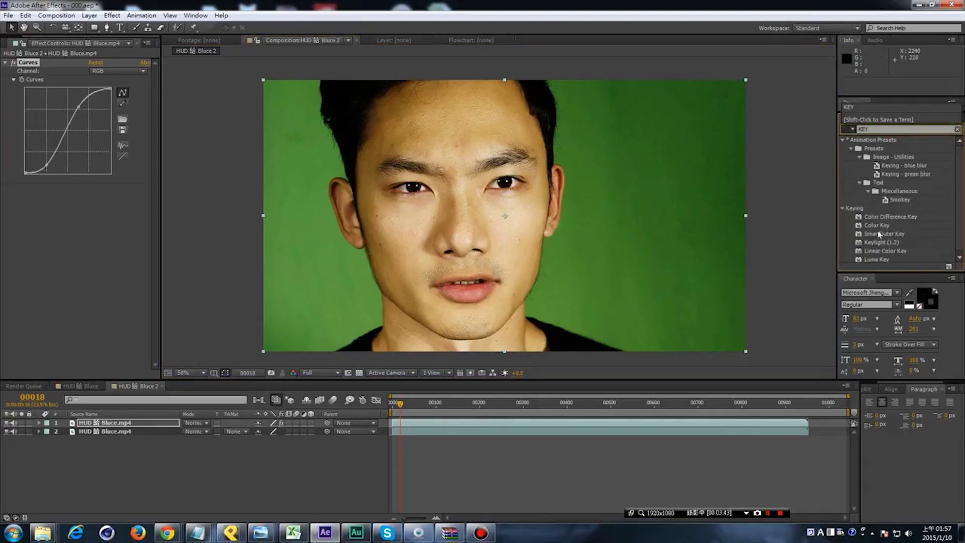
left_click_drag(880, 243, 316, 223)
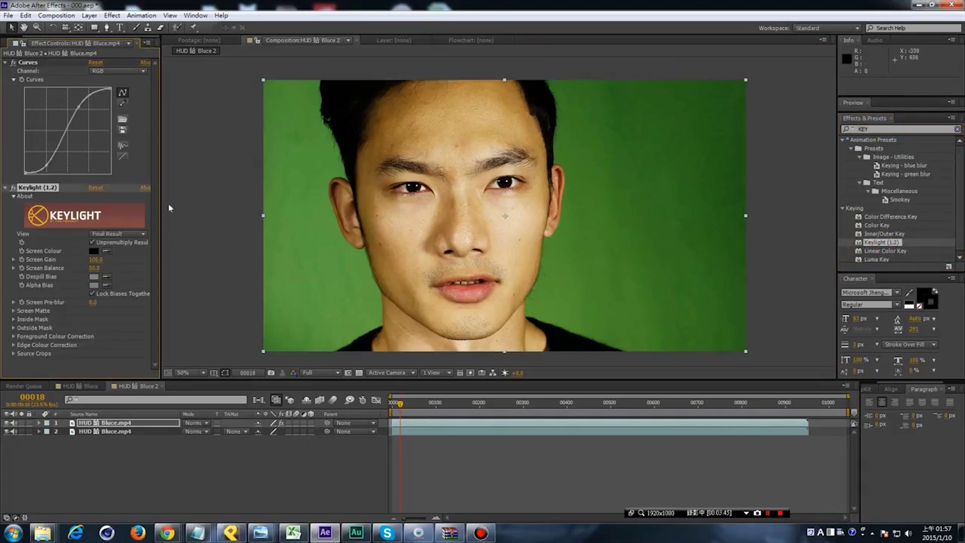
left_click(109, 249)
left_click(295, 190)
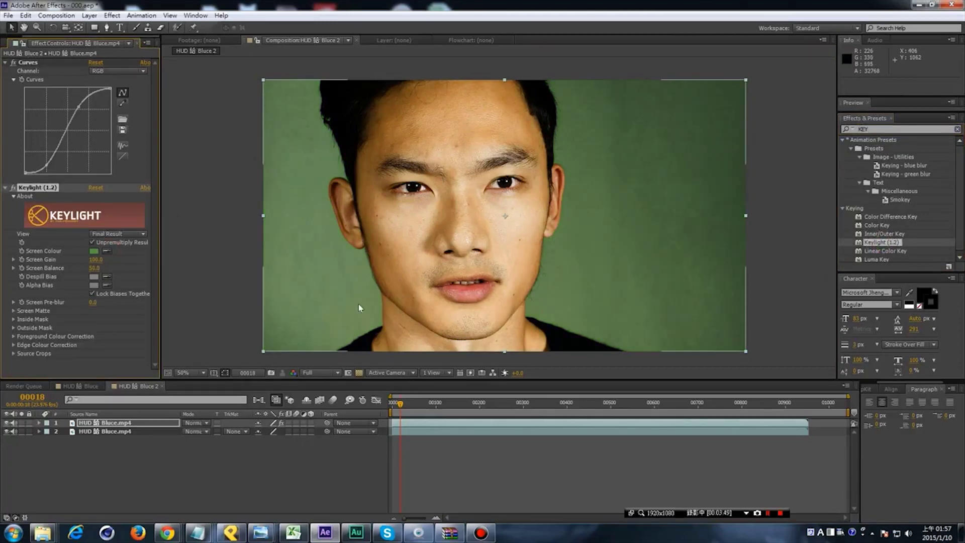
left_click_drag(358, 304, 382, 301)
Hide the lower footage layer so the keyed face shows on black.
left_click(111, 431)
left_click(7, 431)
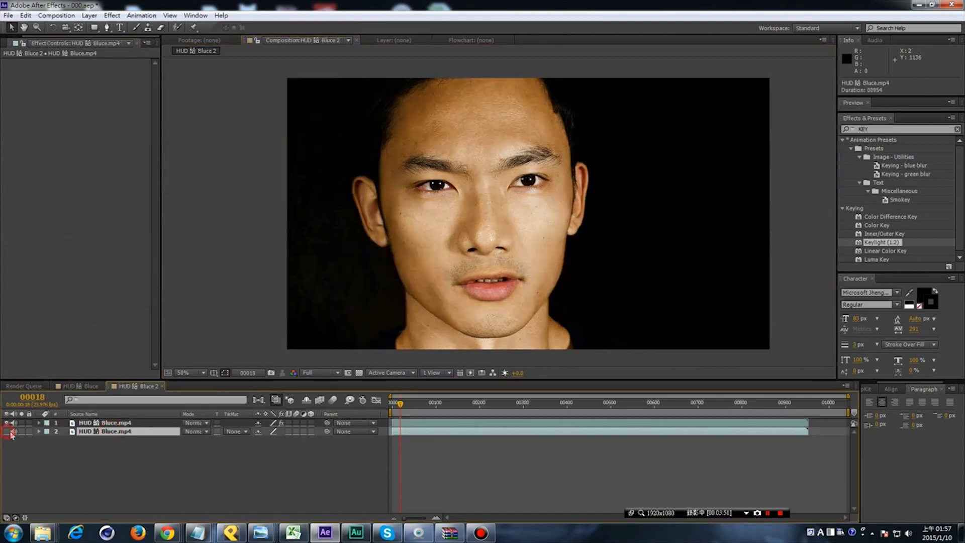
right_click(108, 423)
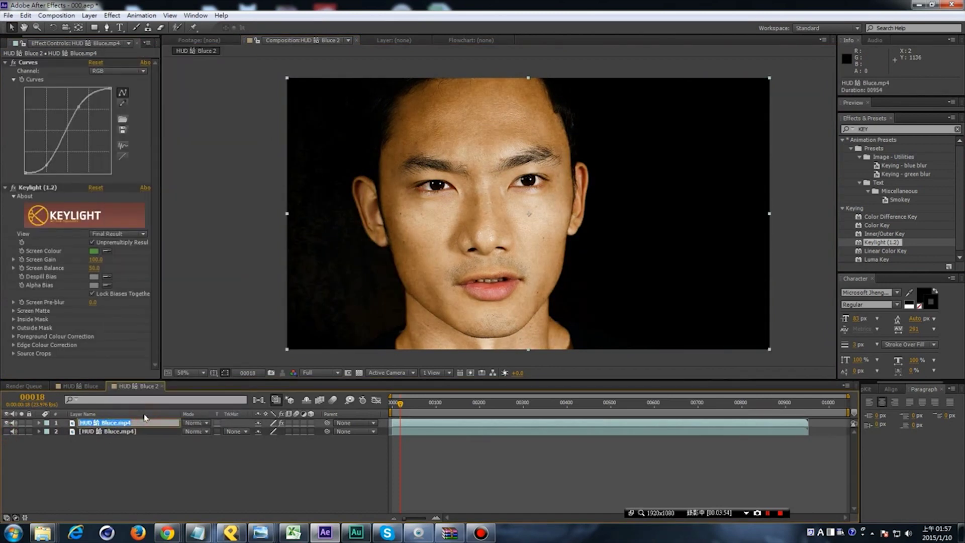
Rename the top layer MATTE and the lower layer BACKGROUND.
type("MATTE")
left_click(115, 432)
right_click(115, 433)
left_click(136, 432)
type("BACKGROUND")
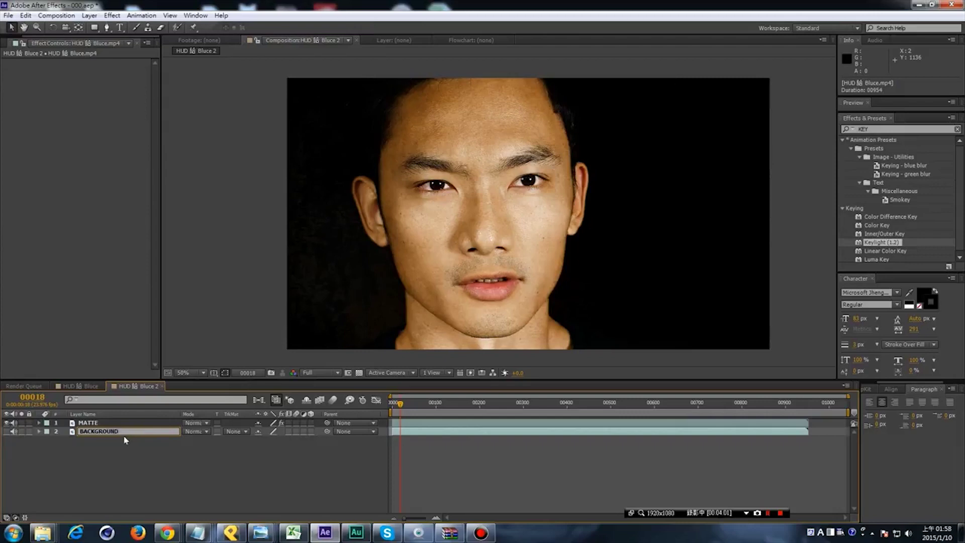
left_click(125, 423)
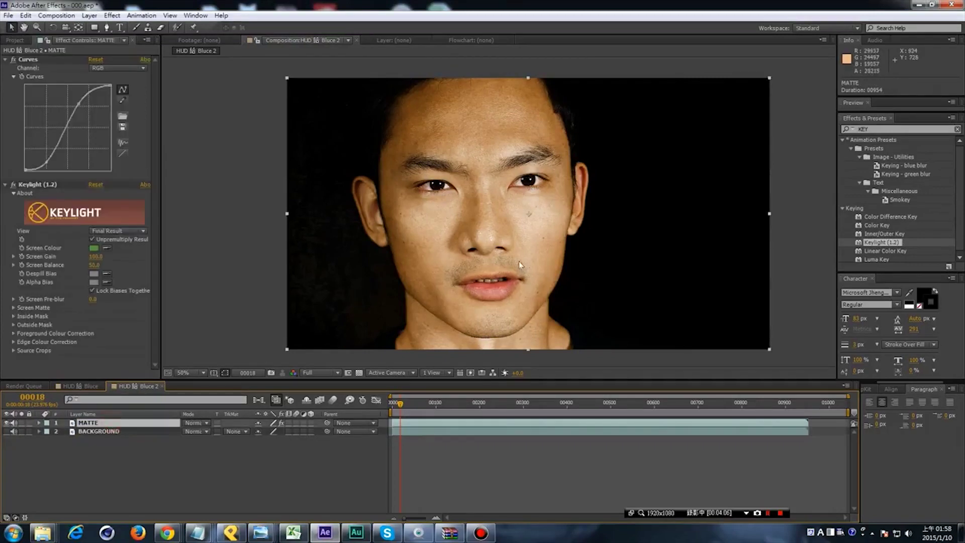
left_click_drag(518, 261, 499, 260)
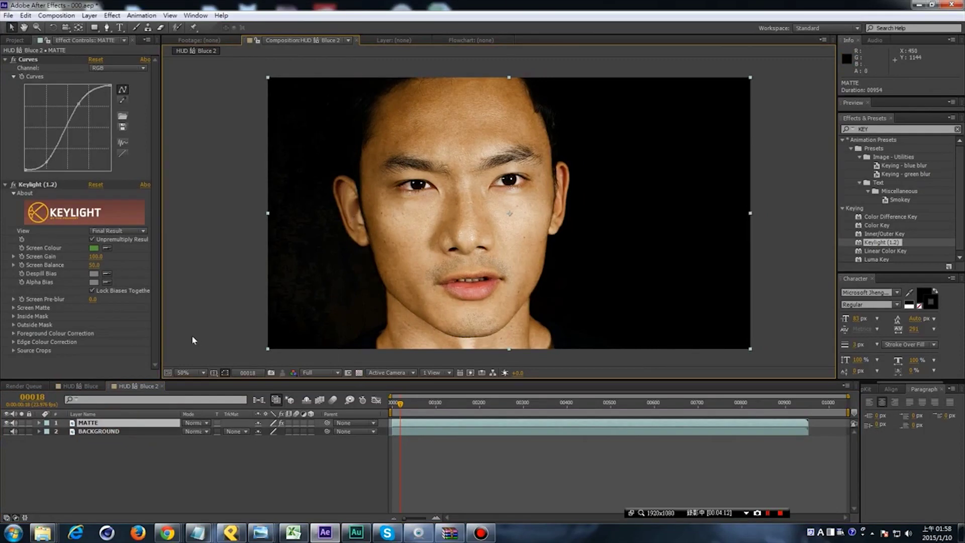
left_click(358, 373)
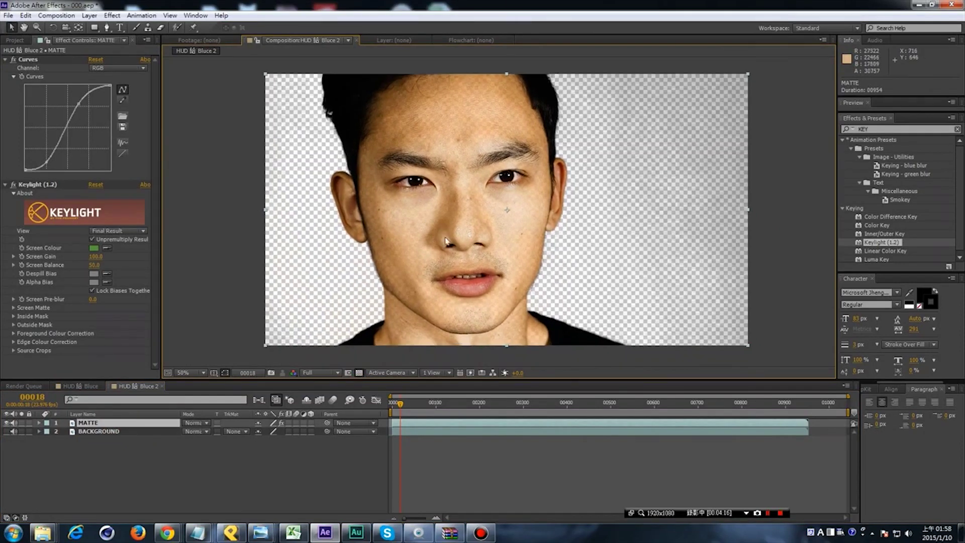
left_click(357, 374)
left_click(359, 373)
mouse_move(485, 223)
left_mouse_down()
mouse_move(505, 234)
mouse_move(494, 232)
left_mouse_up()
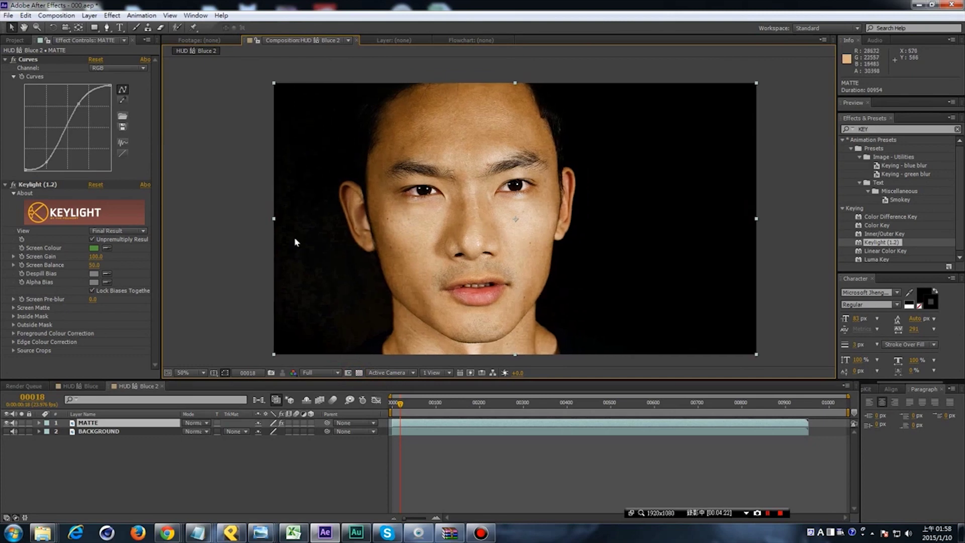
left_click(41, 186)
left_click(118, 231)
Set Keylight's View to Screen Matte and expand the Screen Matte property group.
left_click(34, 231)
left_click(123, 230)
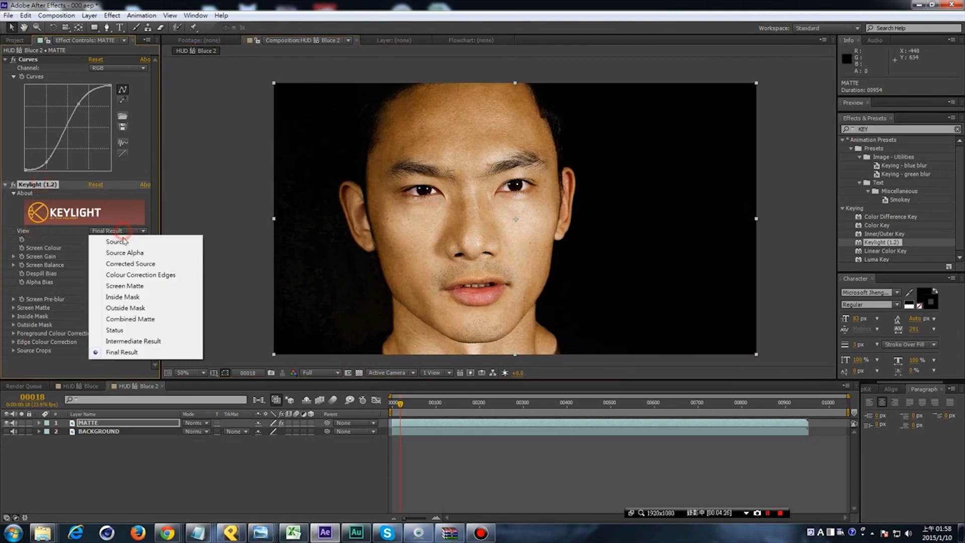
left_click(151, 286)
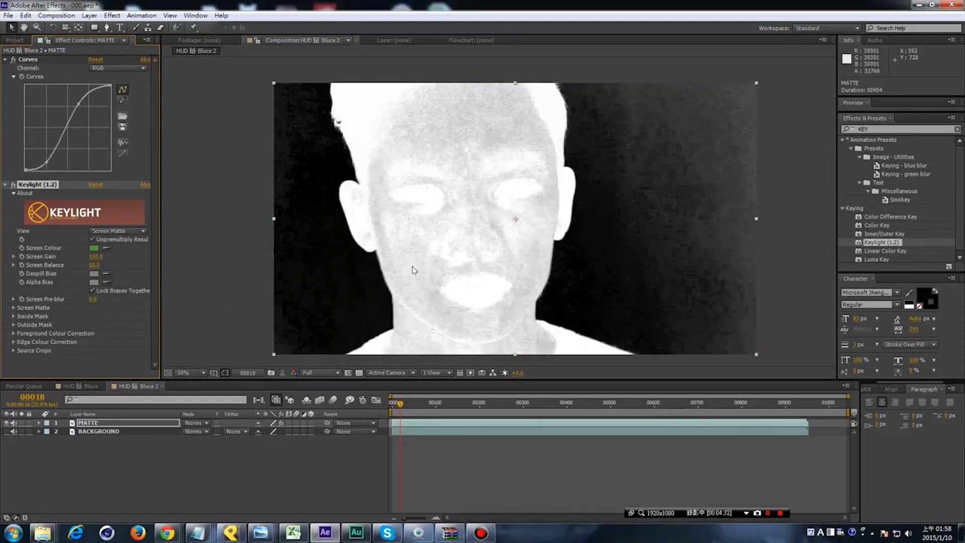
left_click_drag(535, 309, 498, 309)
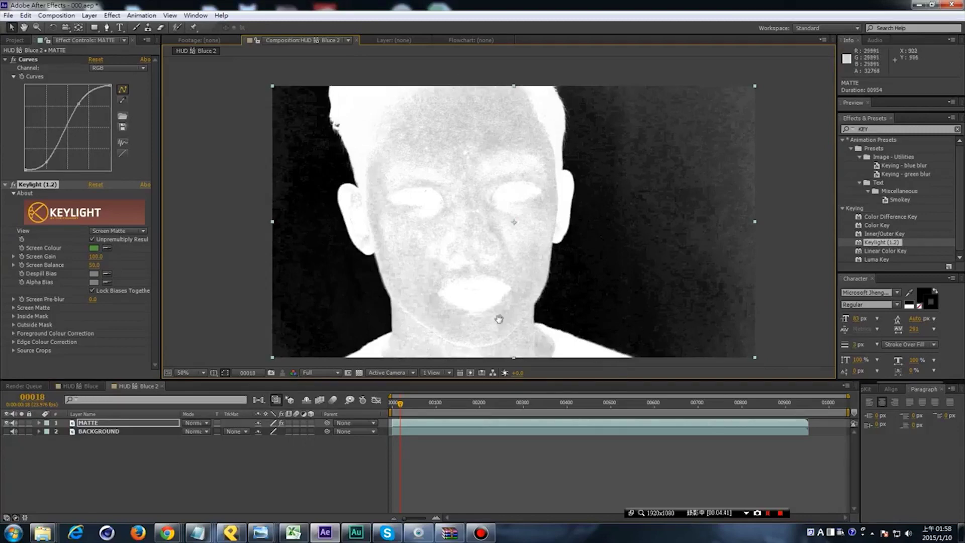
scroll(498, 324, "down", 1)
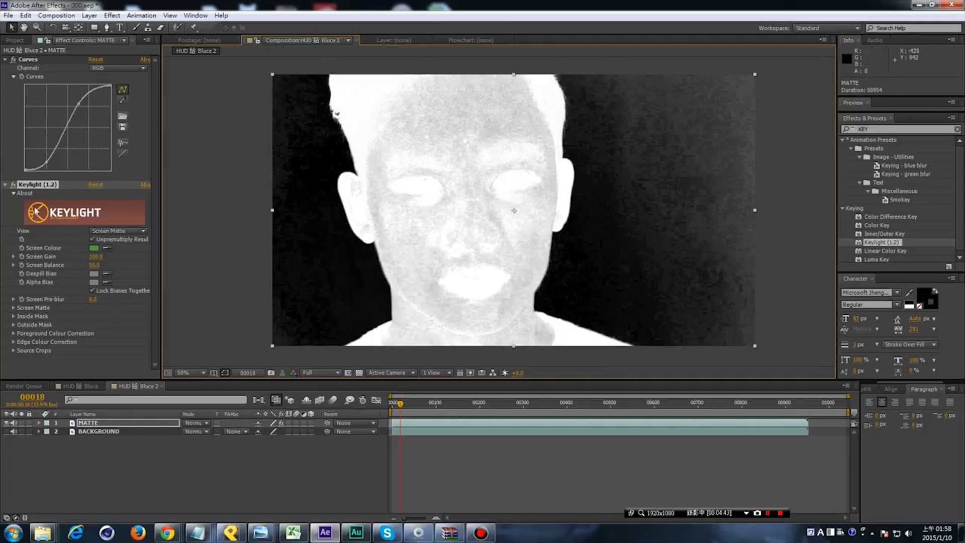
left_click(12, 308)
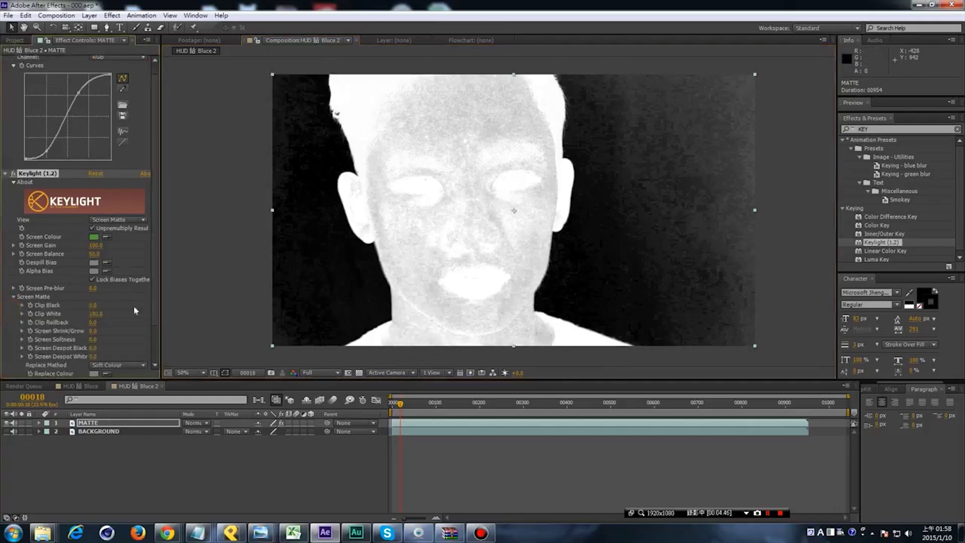
Raise Keylight's Clip Black to 37, checking Final Result before returning to Screen Matte.
scroll(399, 299, "down", 1)
scroll(143, 315, "down", 2)
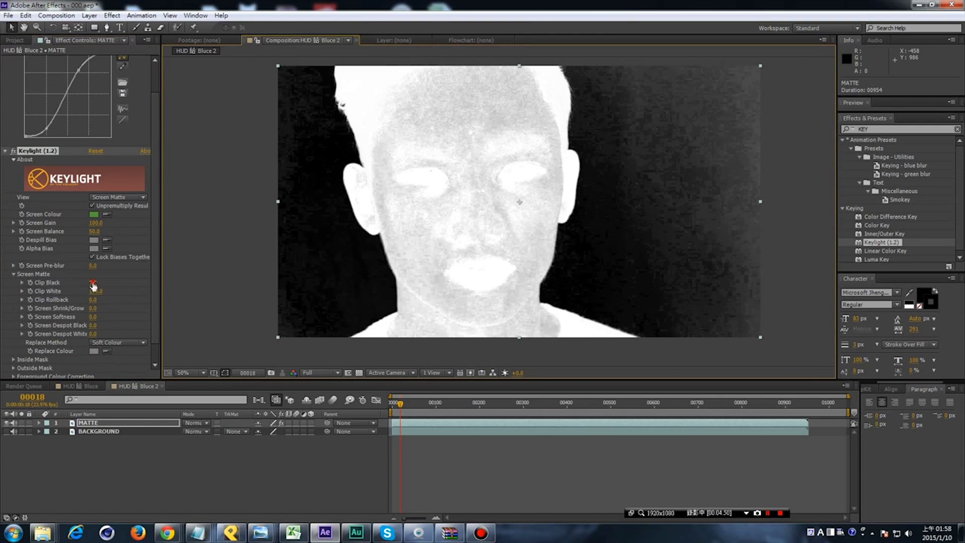
left_click_drag(93, 282, 110, 283)
left_click_drag(517, 300, 532, 324)
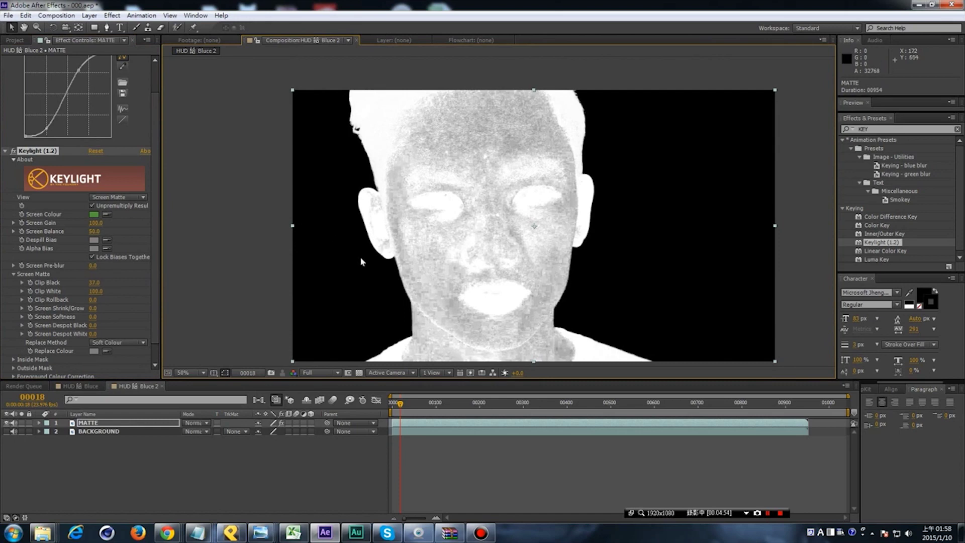
scroll(402, 309, "down", 2)
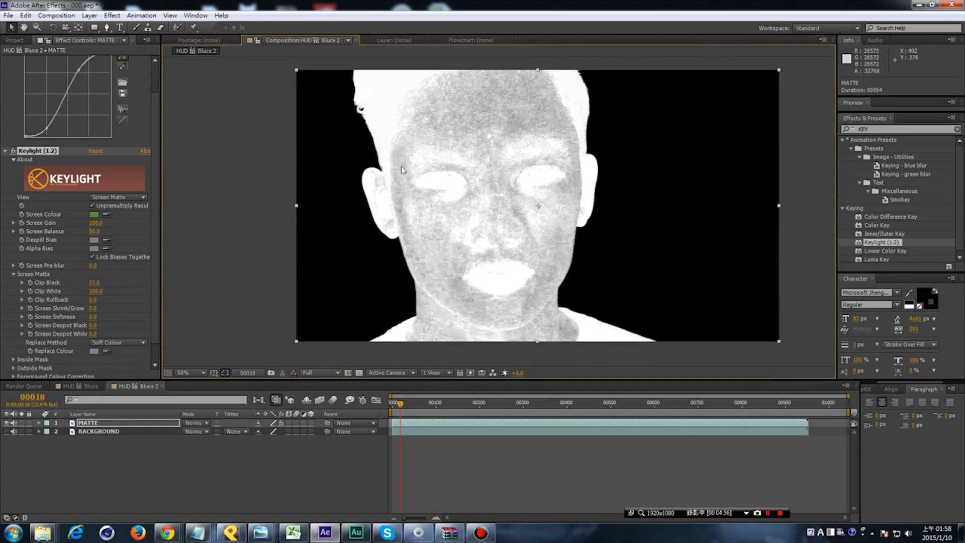
left_click(134, 197)
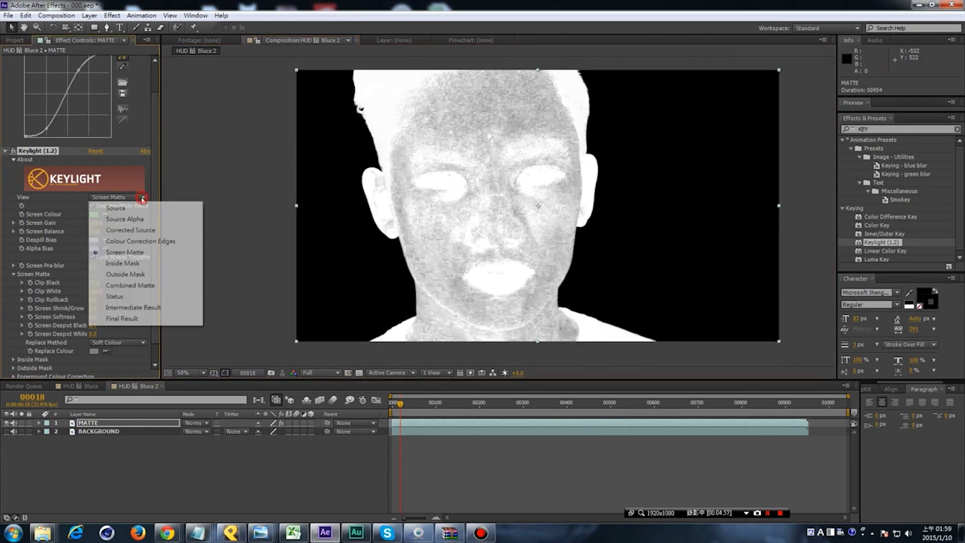
left_click(128, 318)
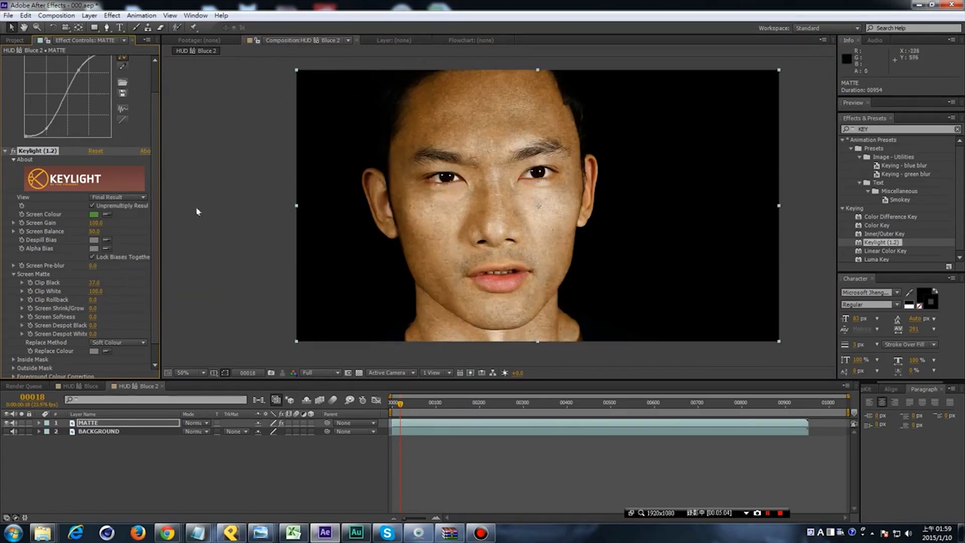
left_click(138, 198)
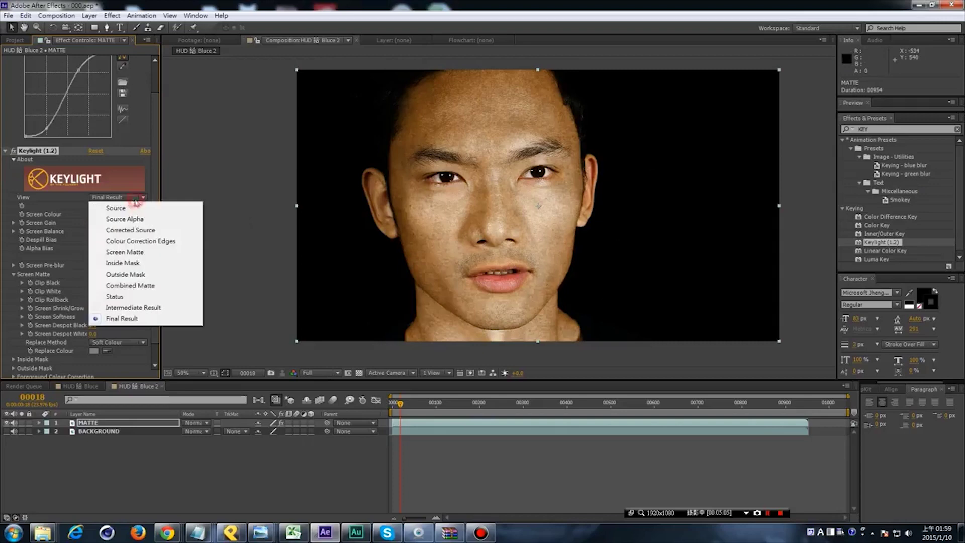
left_click(135, 253)
Set Clip White to 71 and make the BACKGROUND layer visible again.
scroll(152, 292, "down", 2)
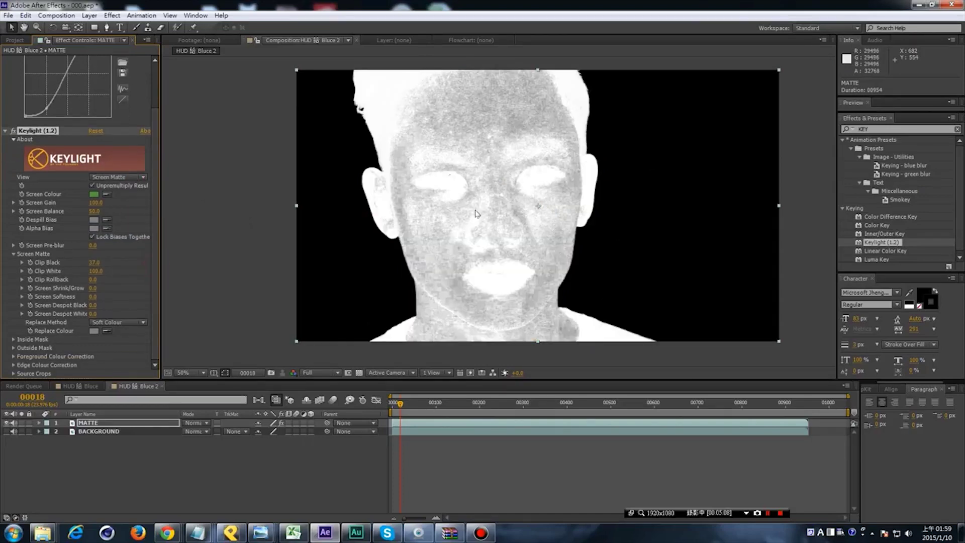
left_click_drag(479, 230, 468, 164)
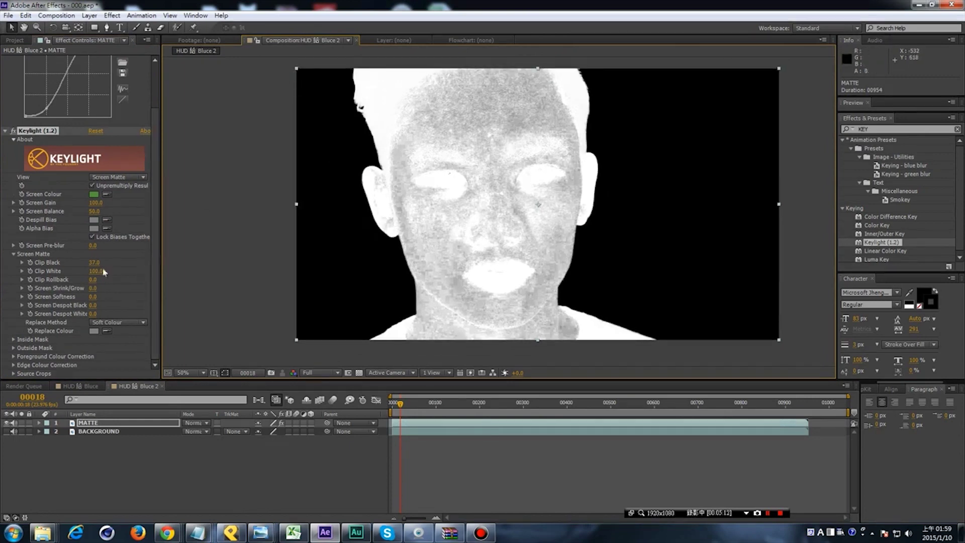
mouse_move(96, 272)
left_mouse_down()
mouse_move(84, 272)
mouse_move(108, 272)
left_mouse_up()
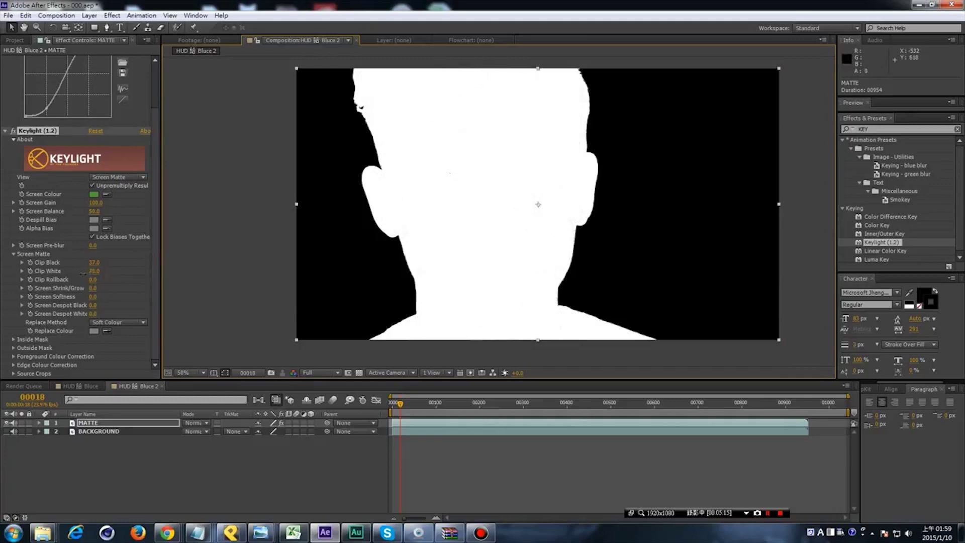
mouse_move(385, 84)
left_mouse_down()
mouse_move(396, 117)
mouse_move(393, 81)
left_mouse_up()
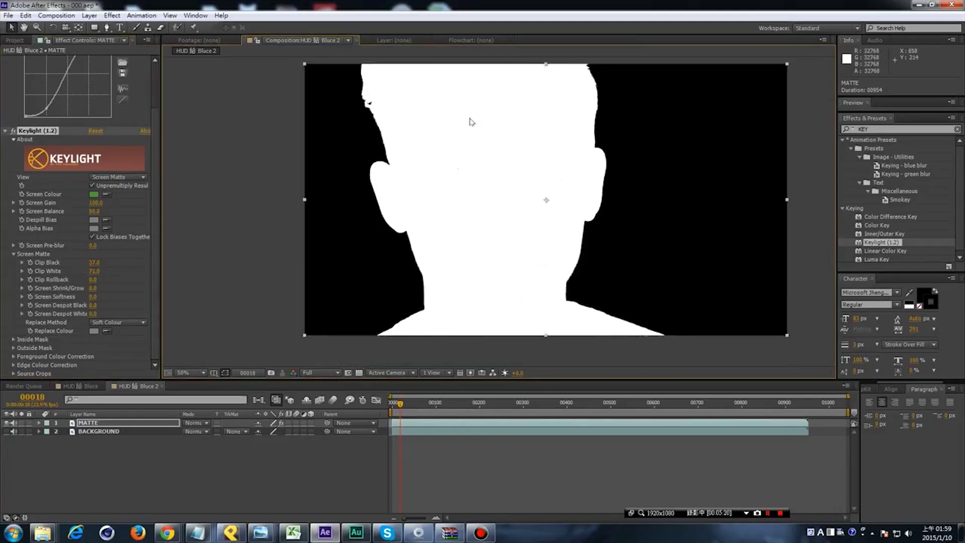
left_click_drag(428, 150, 450, 164)
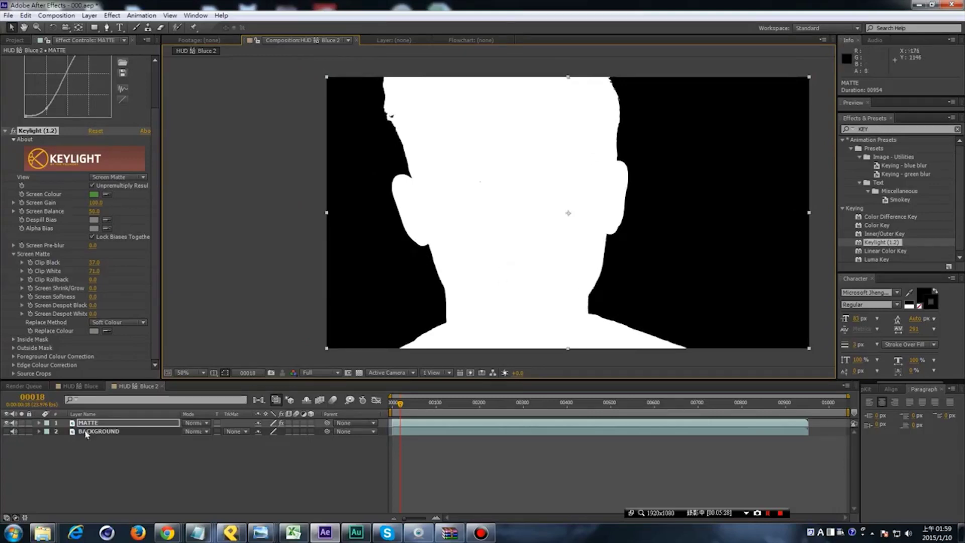
left_click(8, 431)
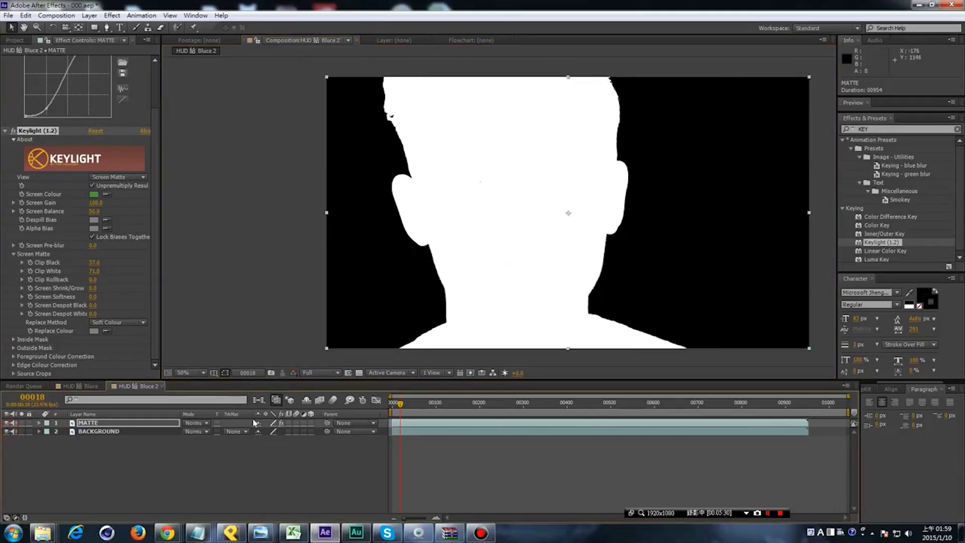
Set BACKGROUND's track matte to Luma Matte "MATTE" and select the BACKGROUND layer.
left_click(235, 431)
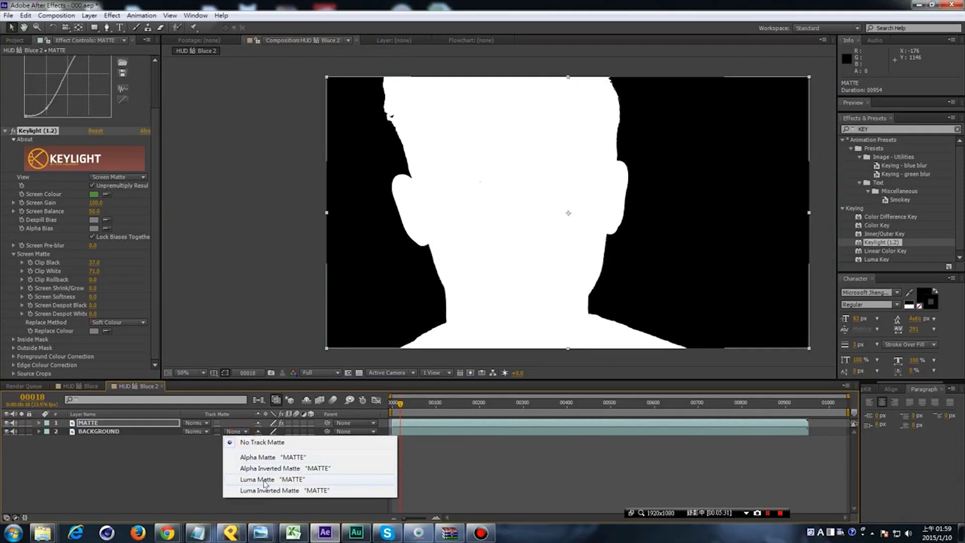
left_click(264, 481)
scroll(517, 269, "up", 3)
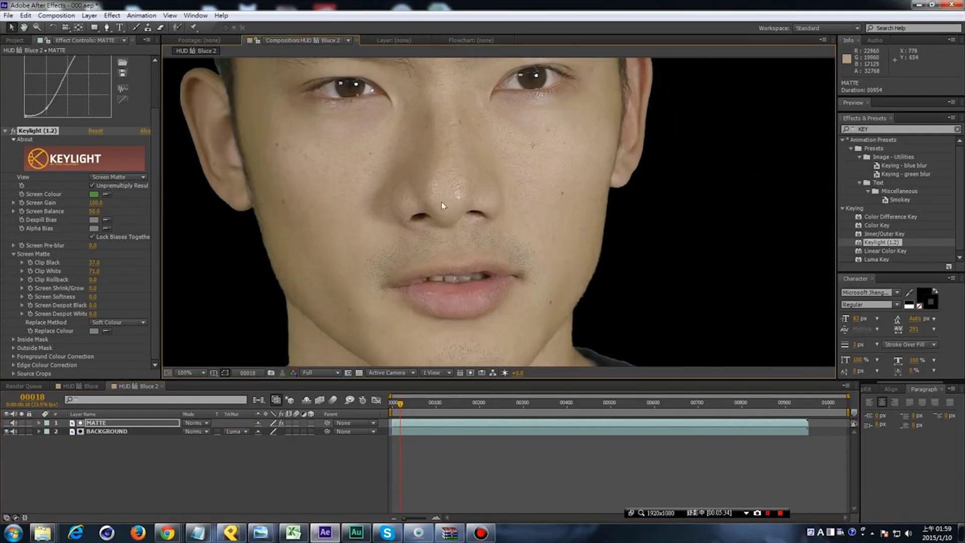
scroll(442, 201, "down", 3)
left_click_drag(475, 129, 496, 142)
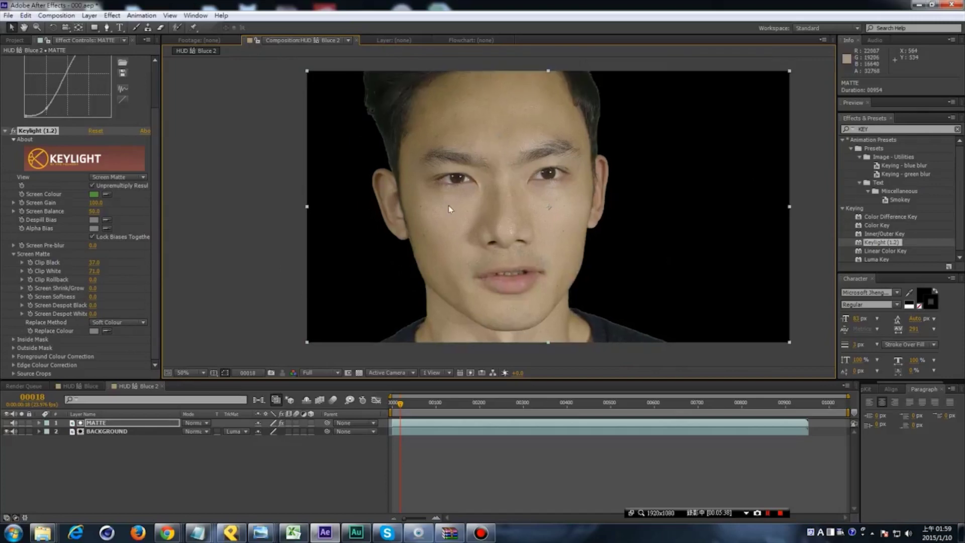
left_click(116, 434)
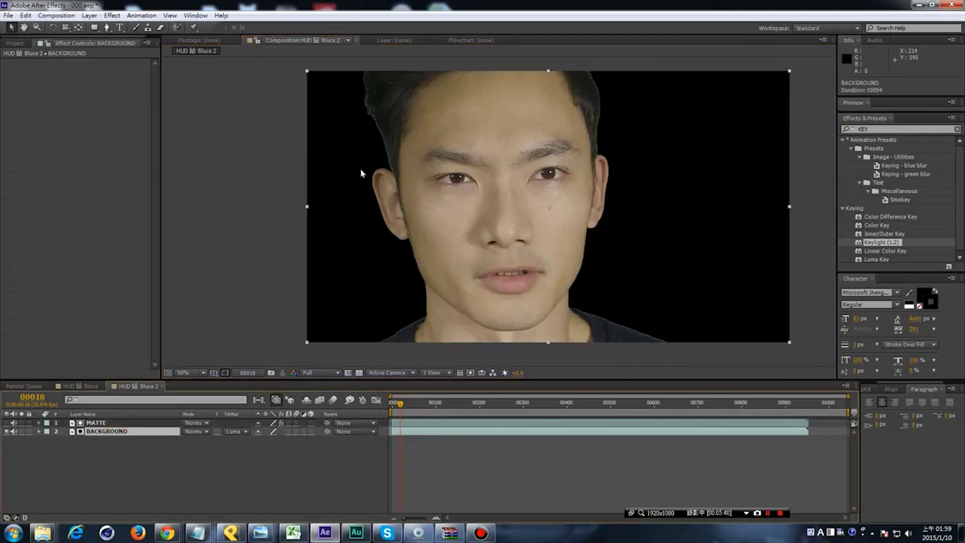
Set the MATTE layer's Keylight Screen Pre-blur to 1.8 while examining the hairline and left ear.
left_click(402, 211)
left_click_drag(466, 258, 439, 251)
scroll(429, 189, "up", 2)
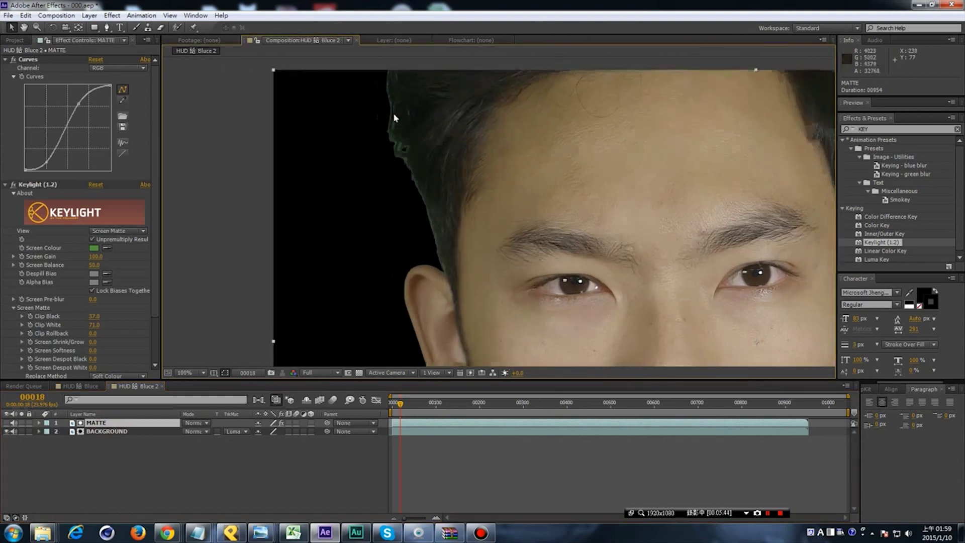
left_click_drag(421, 200, 491, 228)
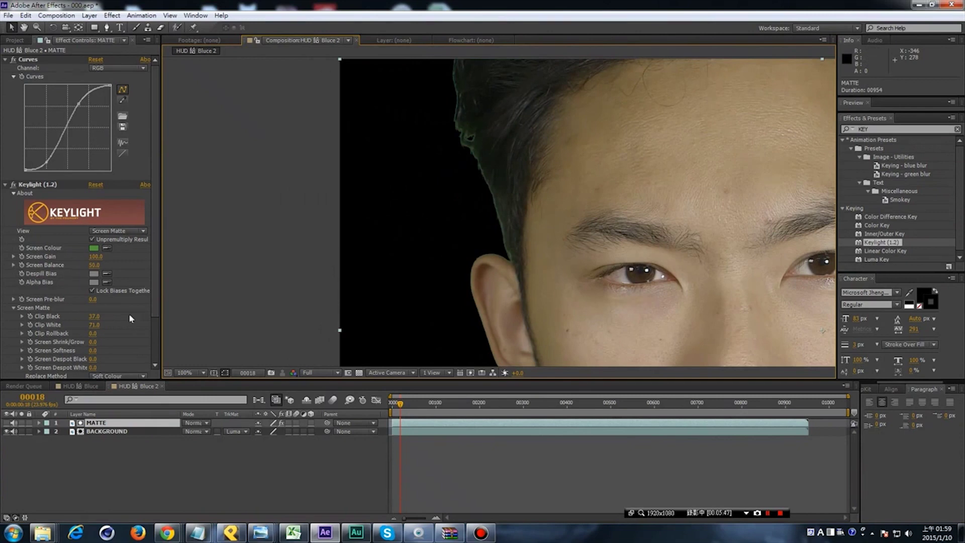
left_click(93, 300)
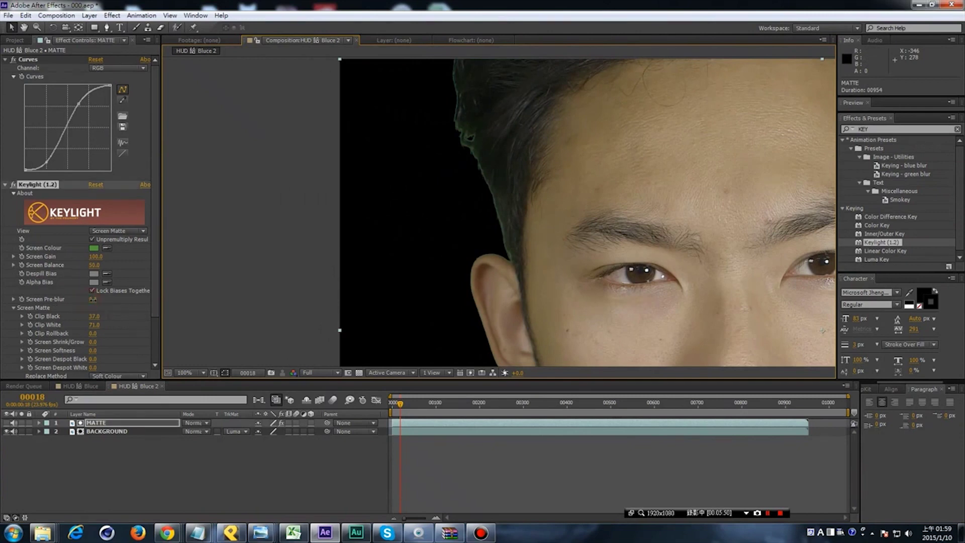
type("1.8")
key("Return")
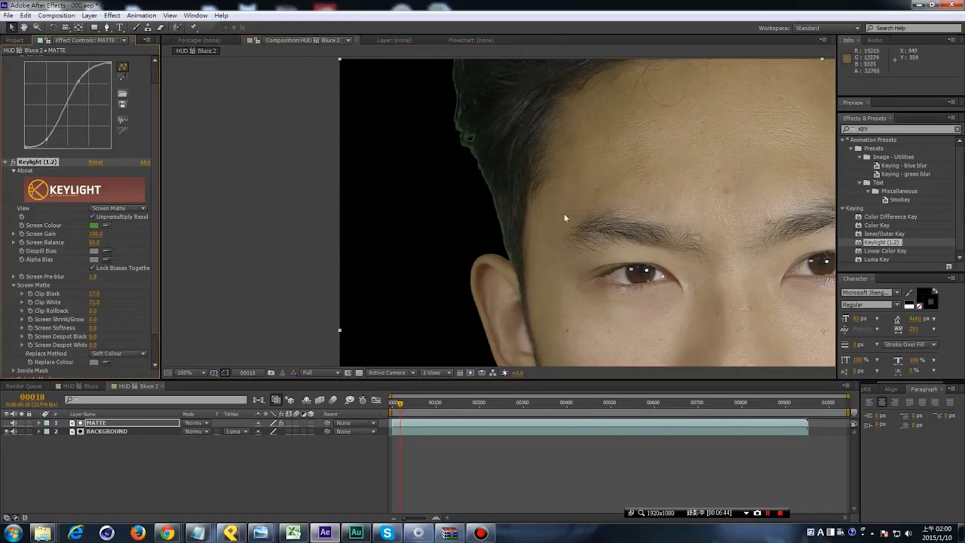
Pull the matte edge inward with Keylight Screen Shrink/Grow set to -2.4.
left_click_drag(564, 215, 537, 228)
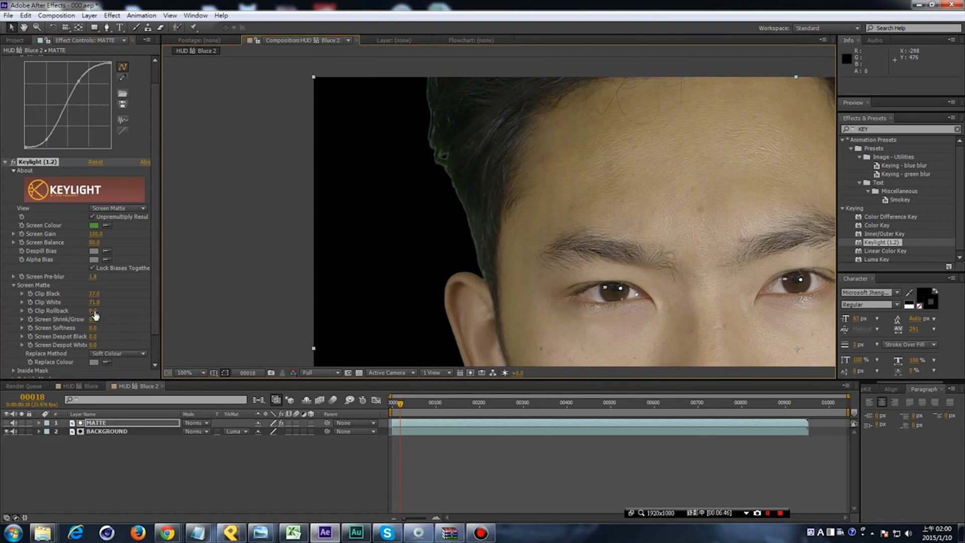
mouse_move(94, 321)
left_mouse_down()
mouse_move(83, 321)
mouse_move(109, 319)
left_mouse_up()
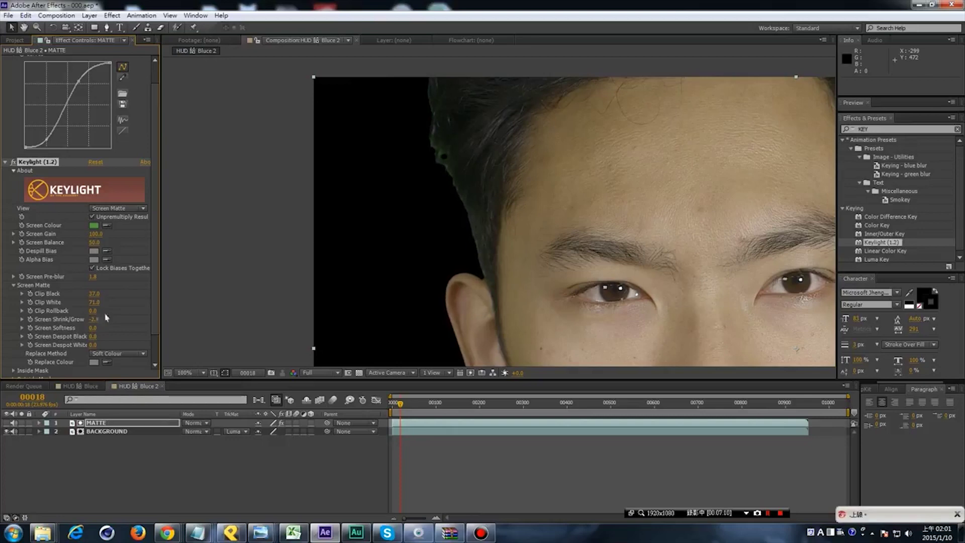
scroll(469, 261, "down", 2)
scroll(496, 258, "up", 2)
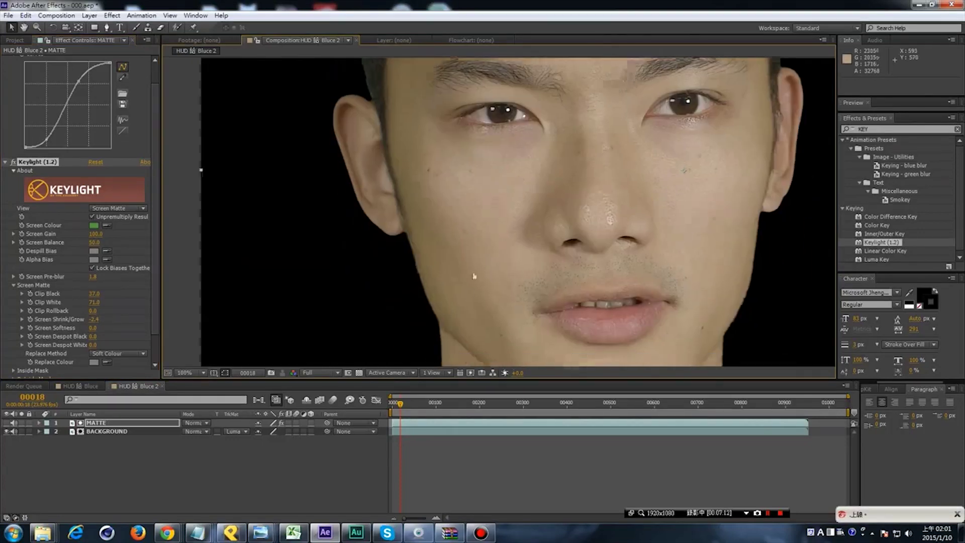
scroll(473, 281, "down", 2)
scroll(478, 302, "up", 2)
left_click_drag(470, 258, 473, 256)
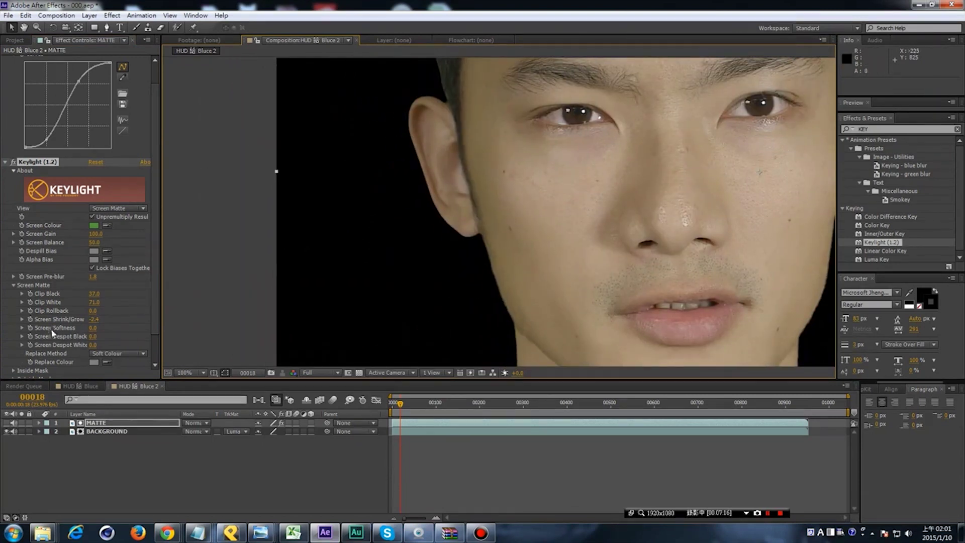
Raise Keylight Screen Softness to 0.6 and recentre the view on the whole face.
left_click(92, 328)
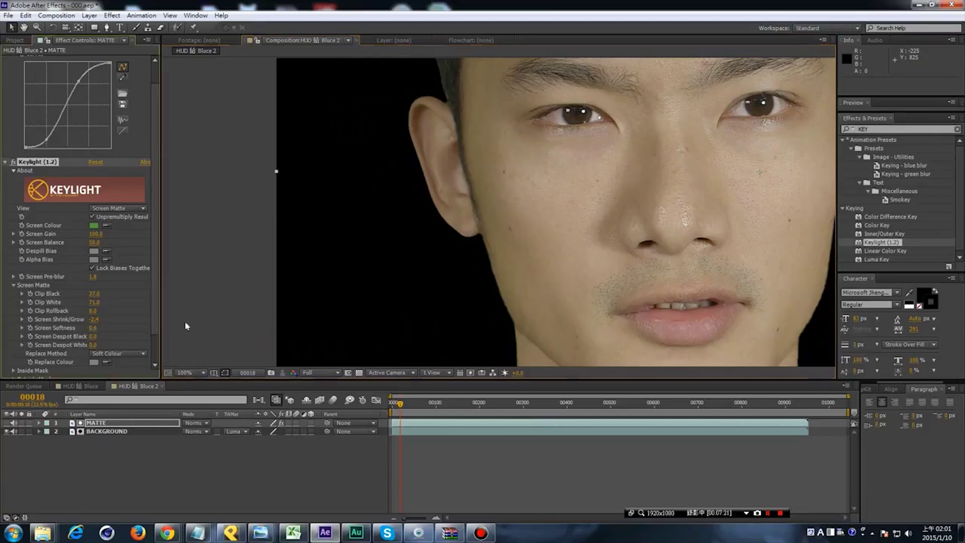
scroll(473, 272, "down", 2)
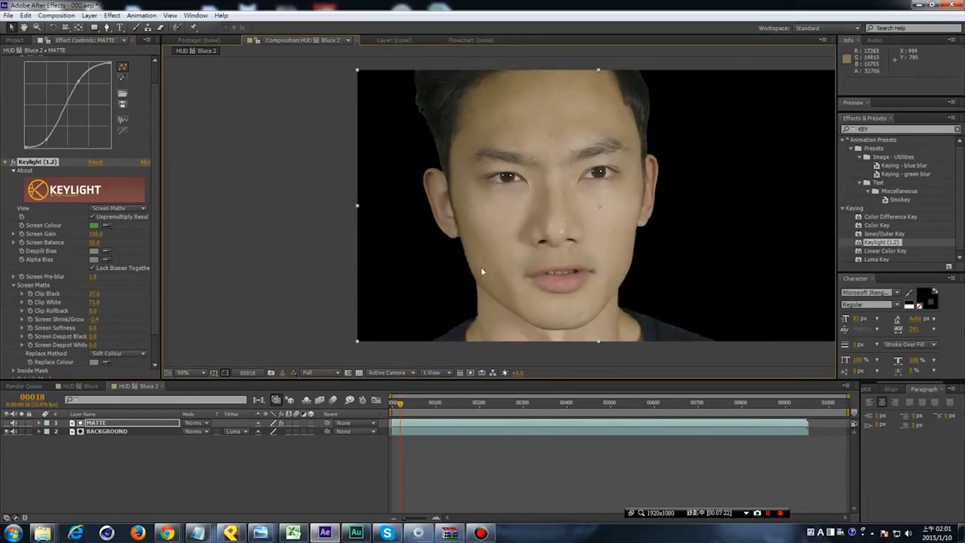
left_click_drag(481, 267, 460, 283)
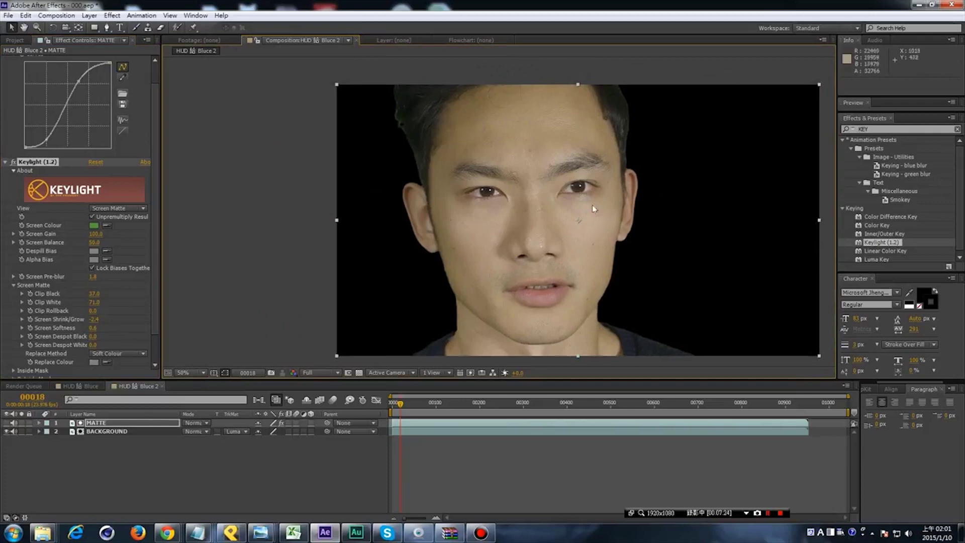
left_click_drag(453, 312, 442, 291)
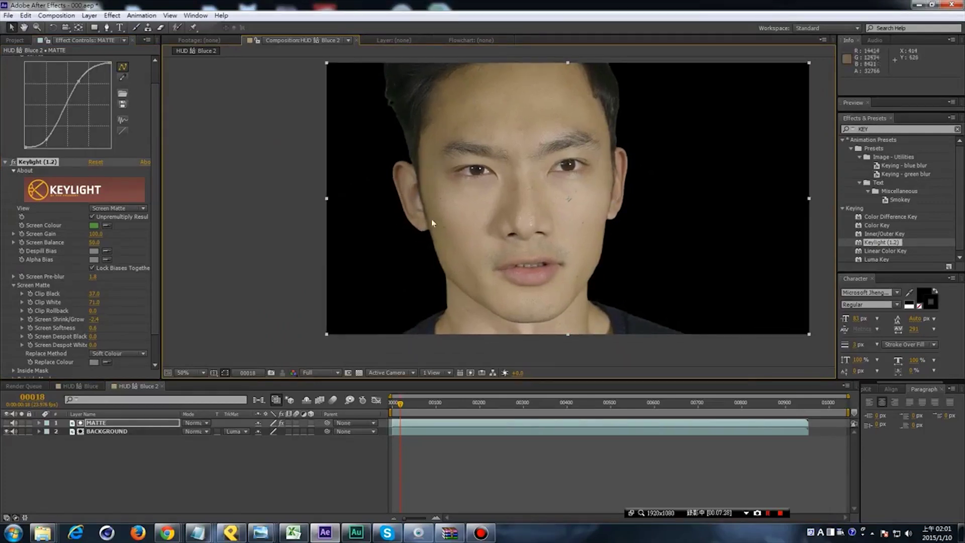
left_click_drag(580, 272, 573, 284)
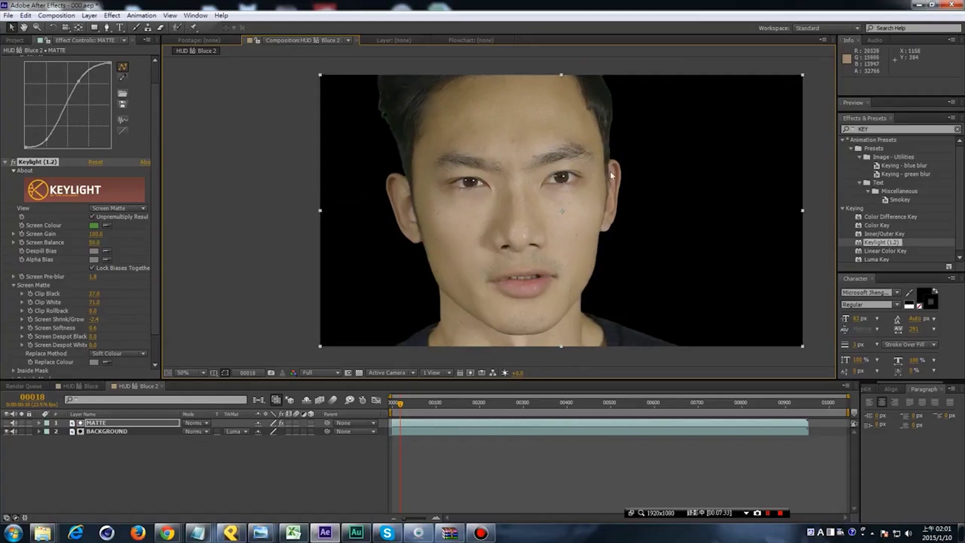
left_click_drag(576, 215, 587, 228)
left_click_drag(415, 257, 438, 271)
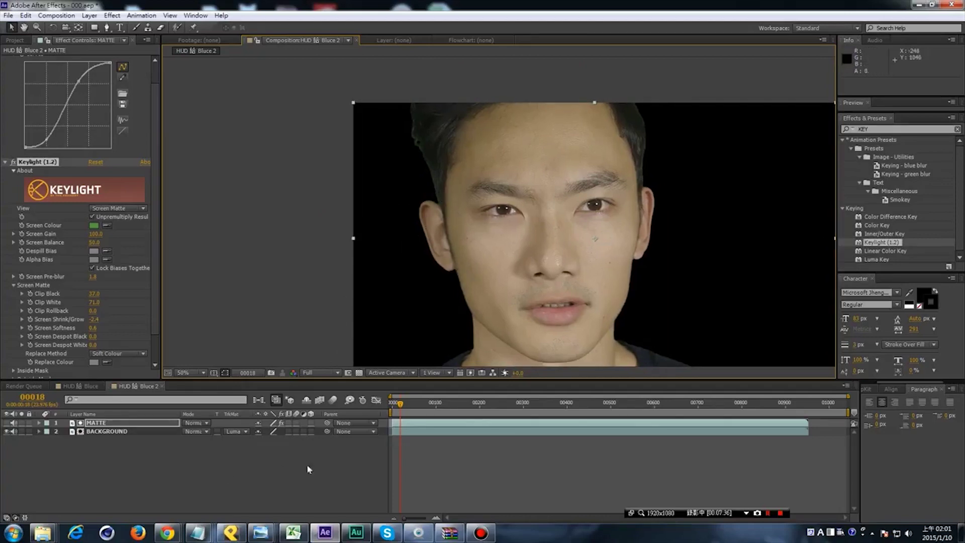
Select MATTE and BACKGROUND and pre-compose them into Pre-comp 3.
left_click_drag(313, 478, 118, 427)
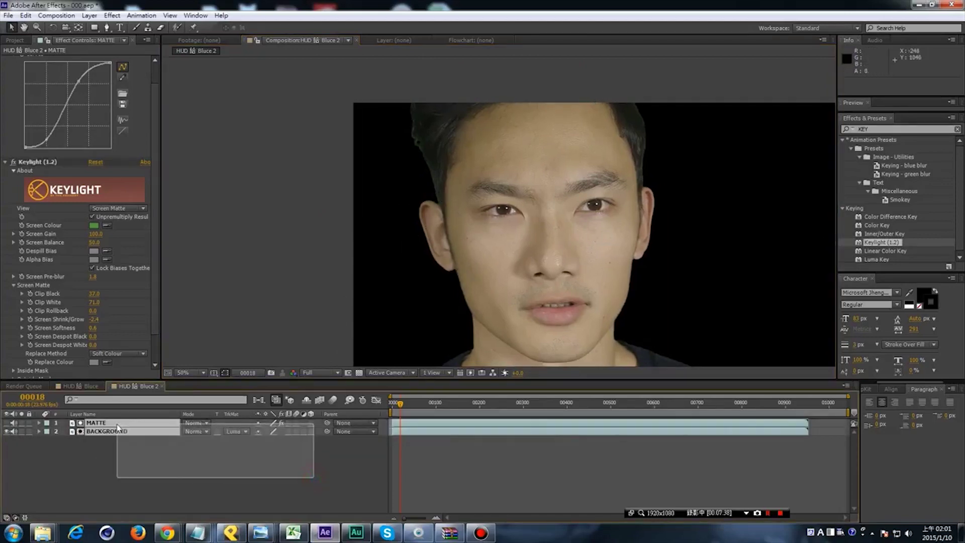
left_click_drag(118, 427, 117, 427)
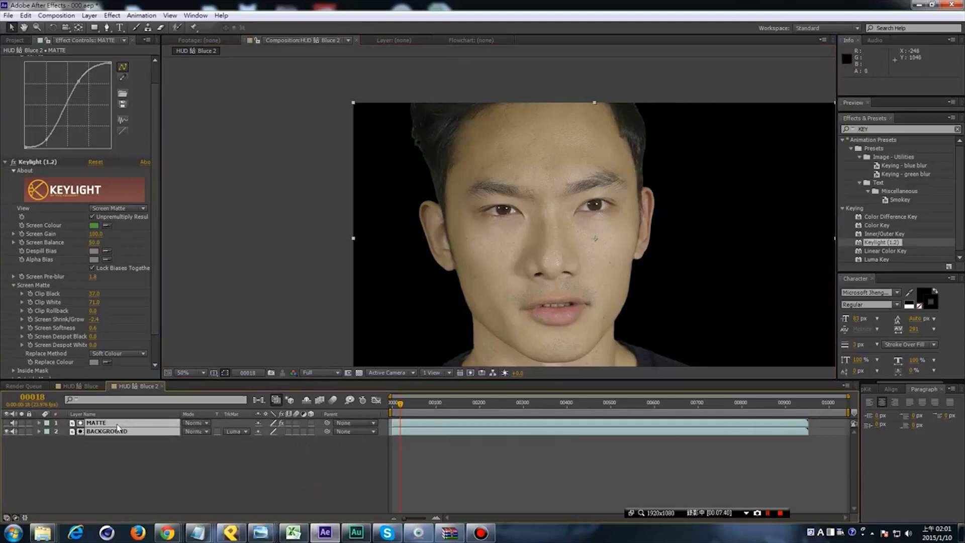
key("ctrl+shift+c")
left_click(215, 406)
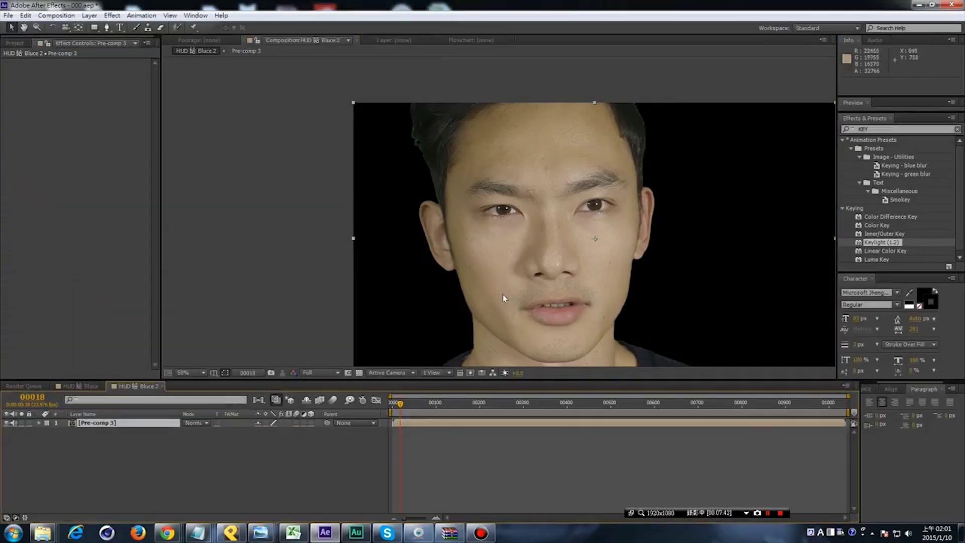
Pan and zoom the composition view from the eyes down to the mouth to inspect the keyed face.
left_click_drag(504, 299, 479, 295)
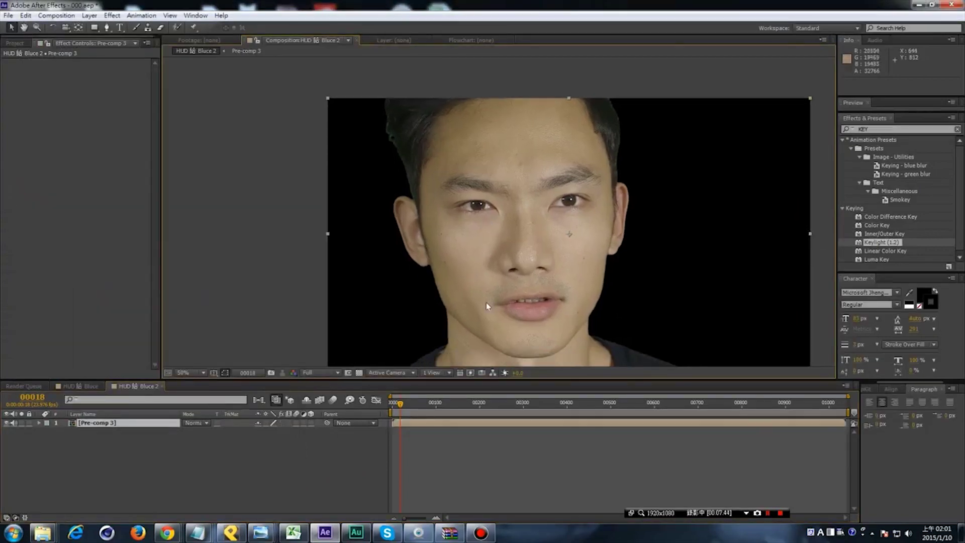
scroll(508, 216, "up", 3)
scroll(508, 216, "left", 5)
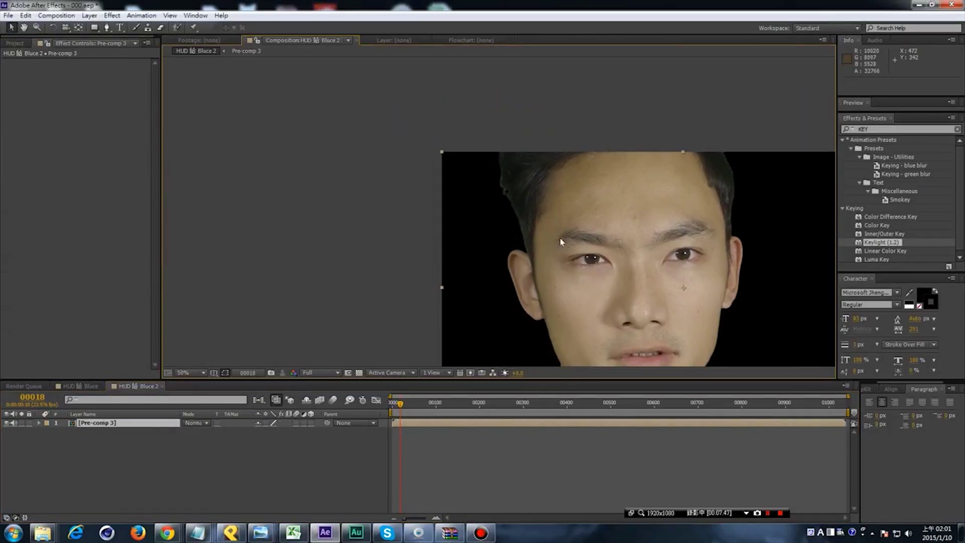
scroll(561, 242, "up", 3)
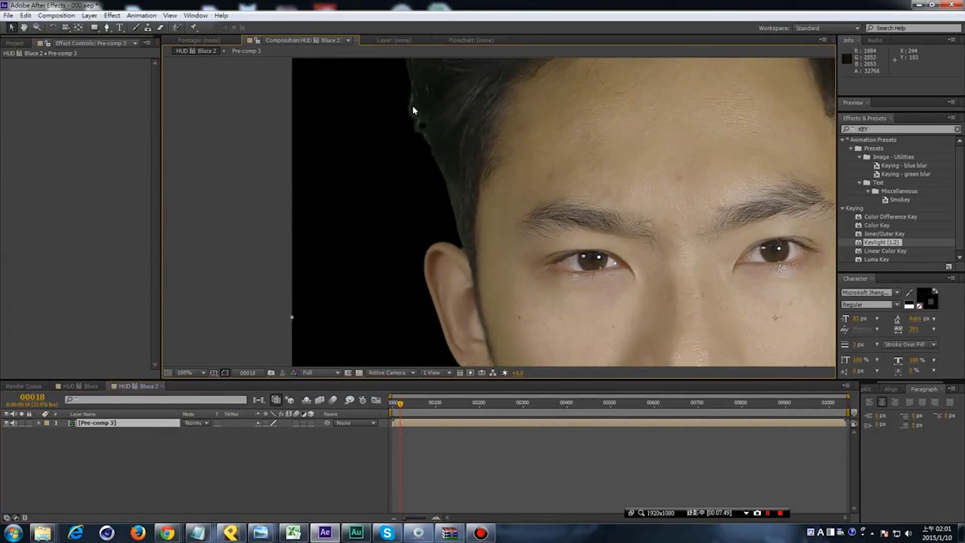
left_click_drag(547, 338, 454, 201)
scroll(450, 236, "down", 2)
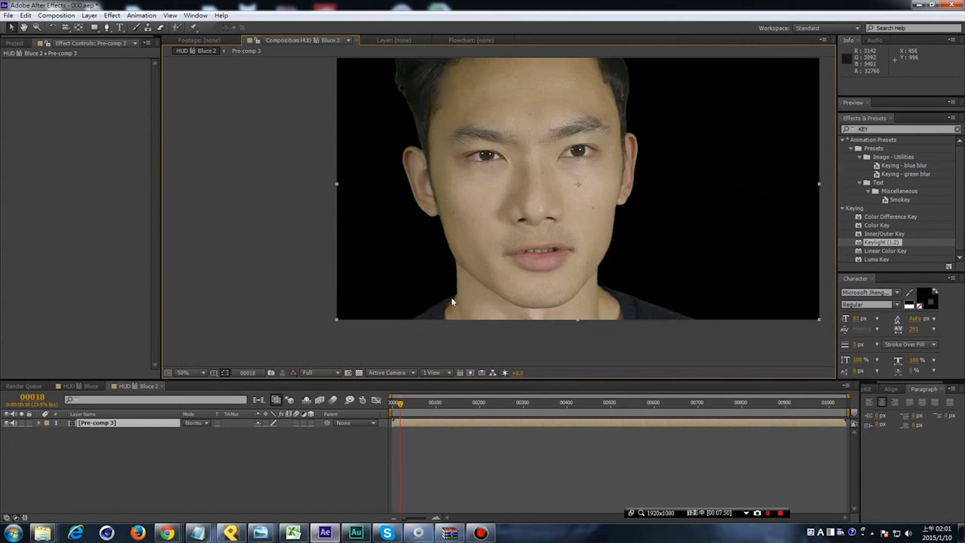
scroll(538, 296, "up", 2)
left_click_drag(538, 296, 487, 207)
scroll(487, 208, "down", 2)
Apply Hue/Saturation to Pre-comp 3 and set its Channel Control to Greens.
left_click(891, 130)
type("HUE")
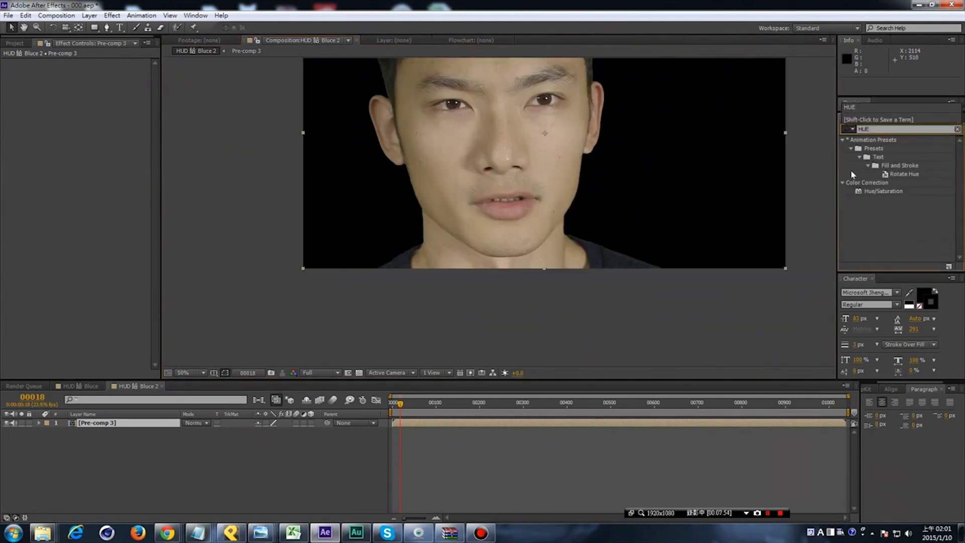
left_click_drag(899, 191, 803, 196)
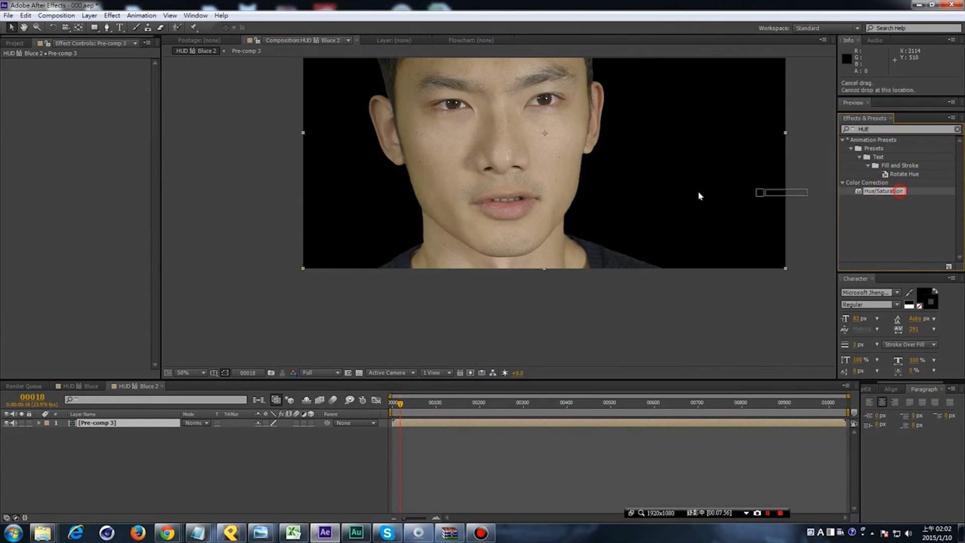
left_click_drag(803, 196, 549, 184)
scroll(499, 227, "up", 2)
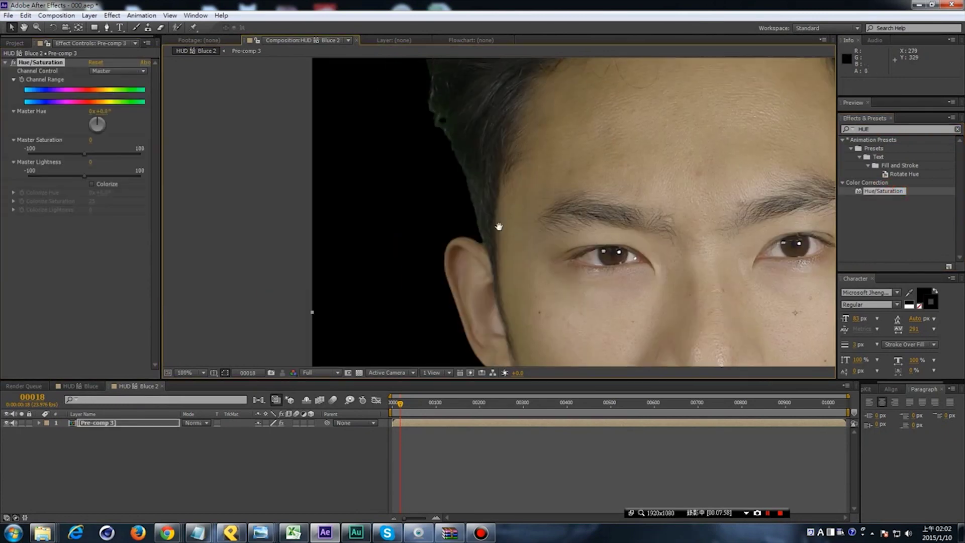
left_click(119, 71)
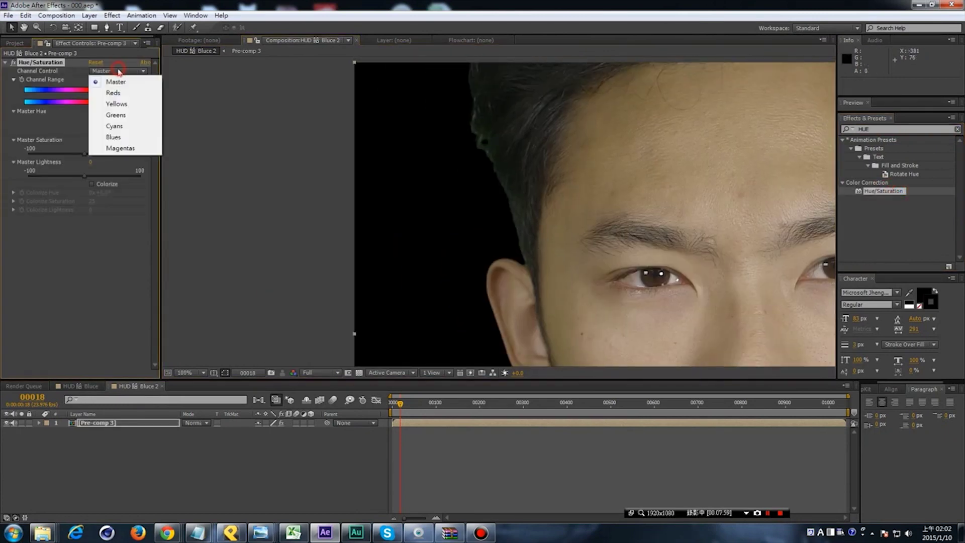
left_click(130, 115)
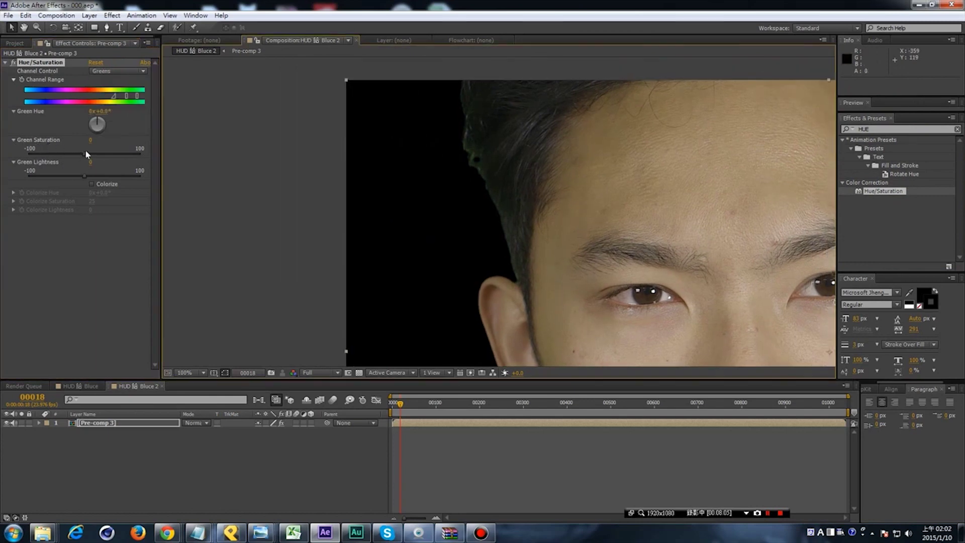
Rotate Green Hue to +303° and lower Green Lightness to -34 to neutralise hair-edge spill.
key("period")
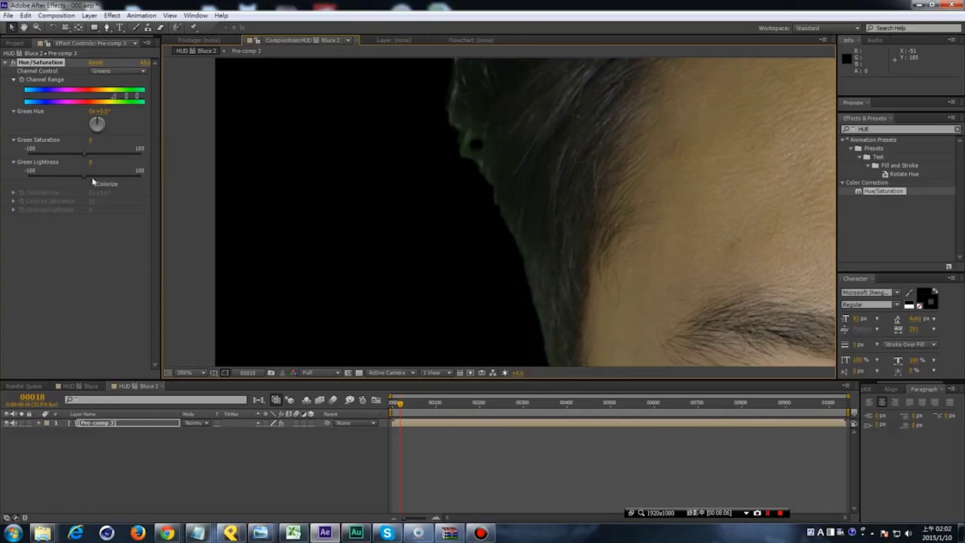
left_click_drag(94, 122, 92, 126)
key("F5")
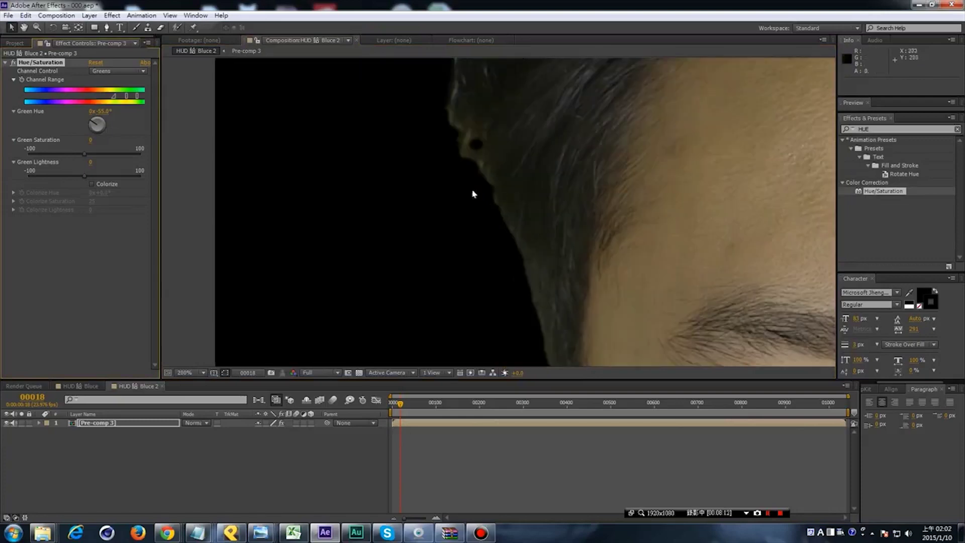
left_click_drag(92, 122, 92, 120)
key("comma")
key("comma")
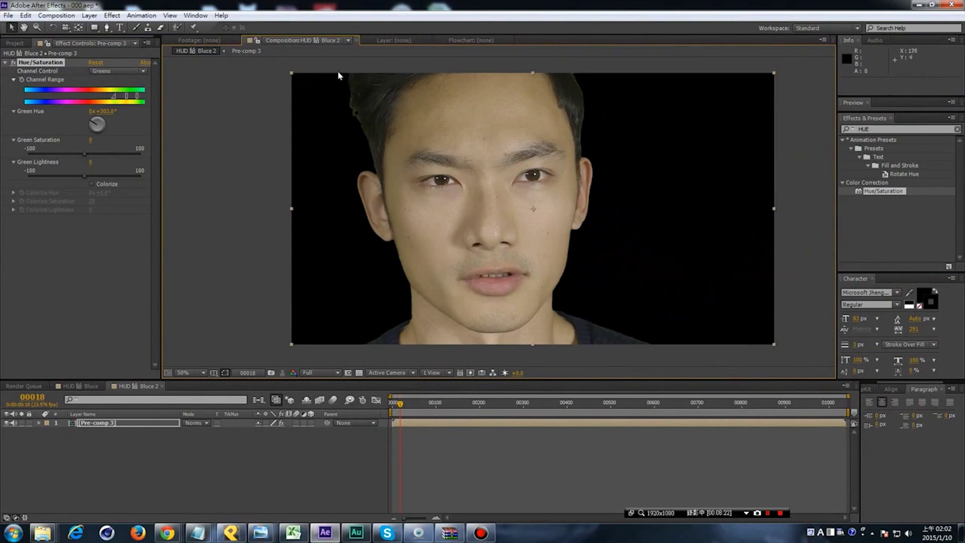
scroll(302, 182, "up", 2)
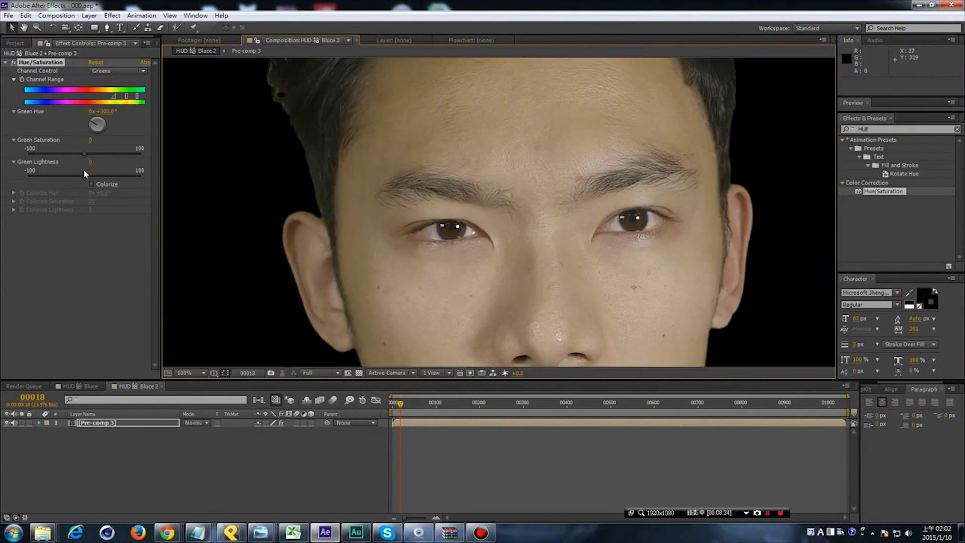
left_click(68, 172)
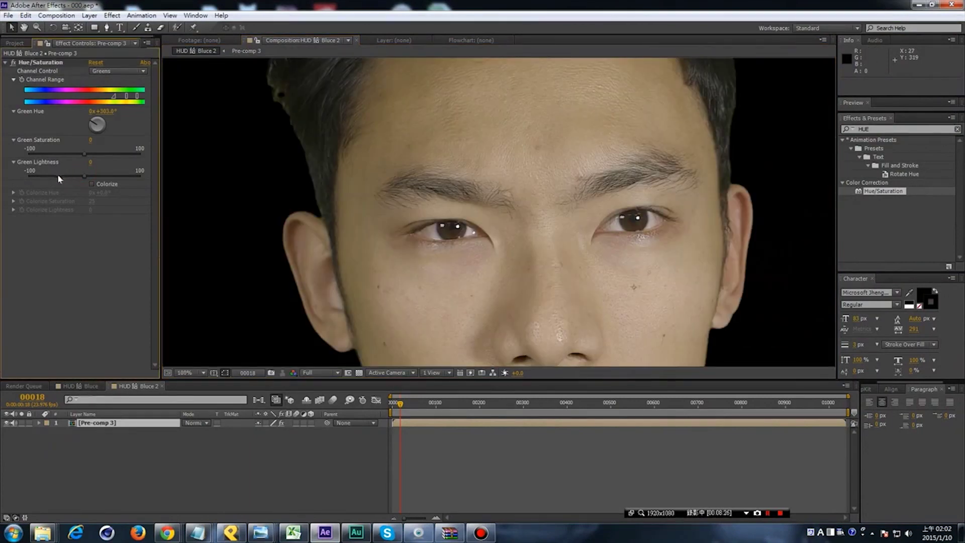
left_click_drag(84, 178, 66, 177)
scroll(511, 208, "down", 2)
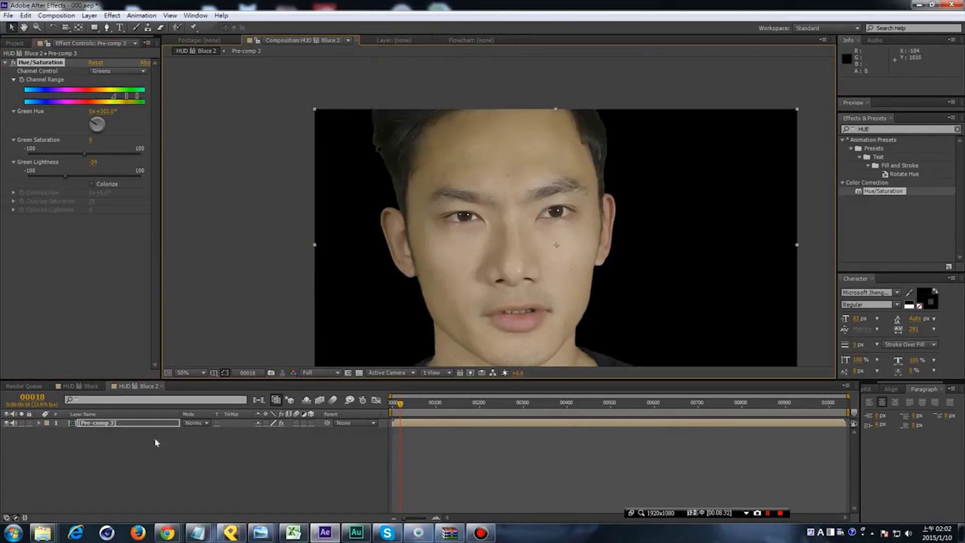
Add Curves to Pre-comp 3 and bend the RGB curve into an S, lowering shadows and lifting midtones.
left_click(131, 423)
double_click(880, 129)
type("CURVE")
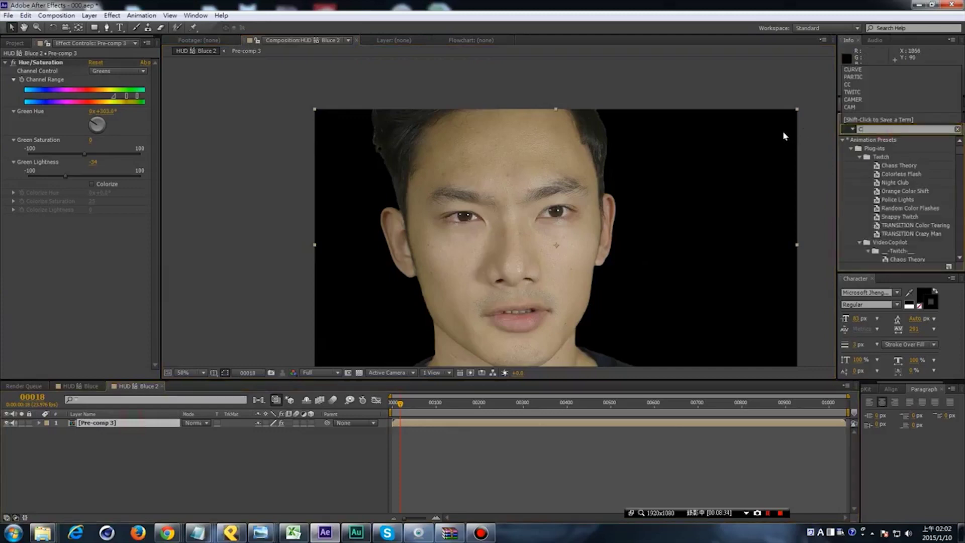
left_click_drag(873, 184, 528, 258)
left_click_drag(50, 304, 50, 312)
left_click_drag(91, 264, 91, 256)
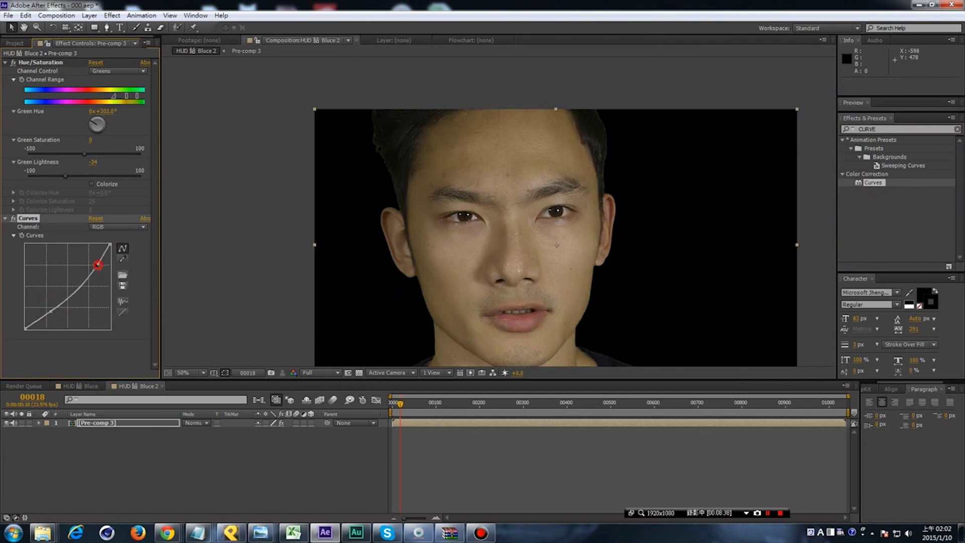
left_click_drag(51, 312, 42, 321)
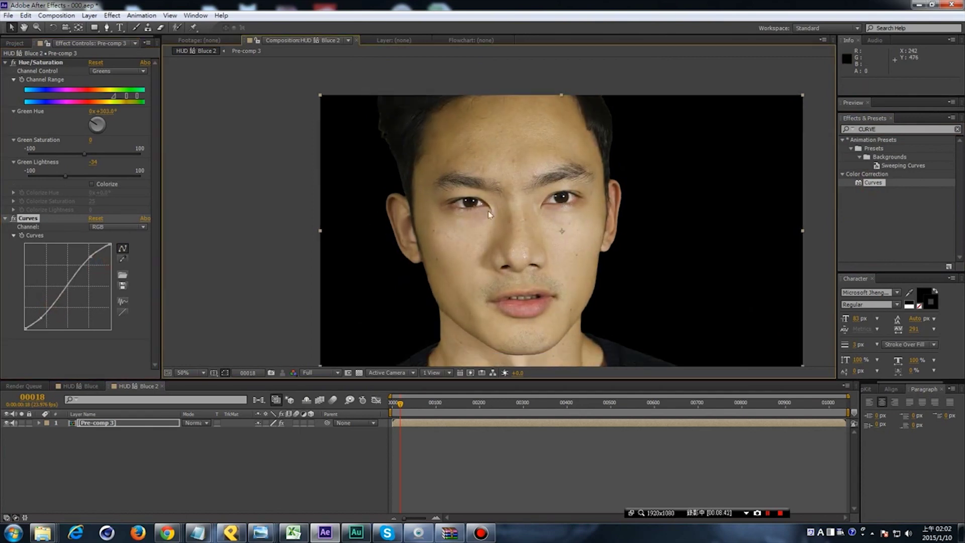
left_click(64, 290)
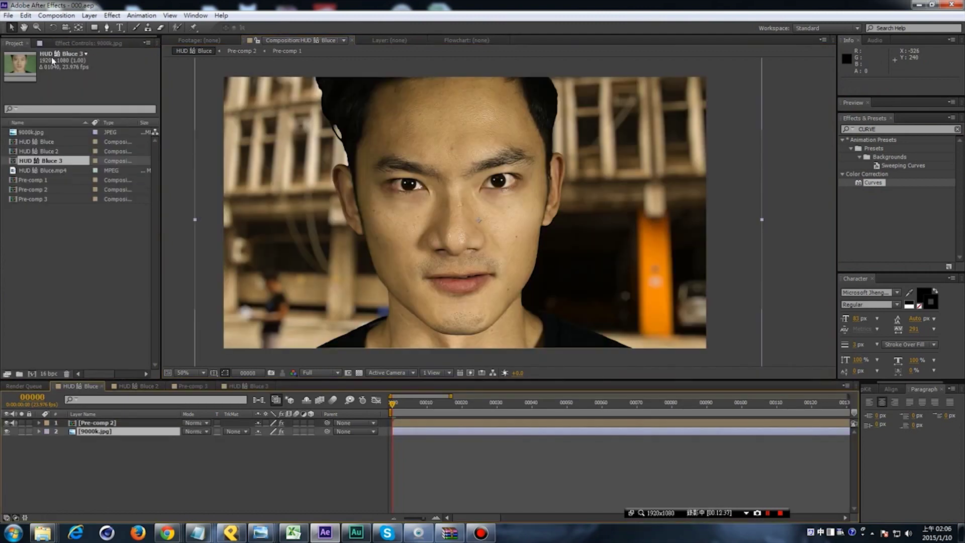
Disable Camera Lens Blur on 9000k.jpg, copy it and paste it into HUD Bluce 2 below Pre-comp 3.
left_click(13, 188)
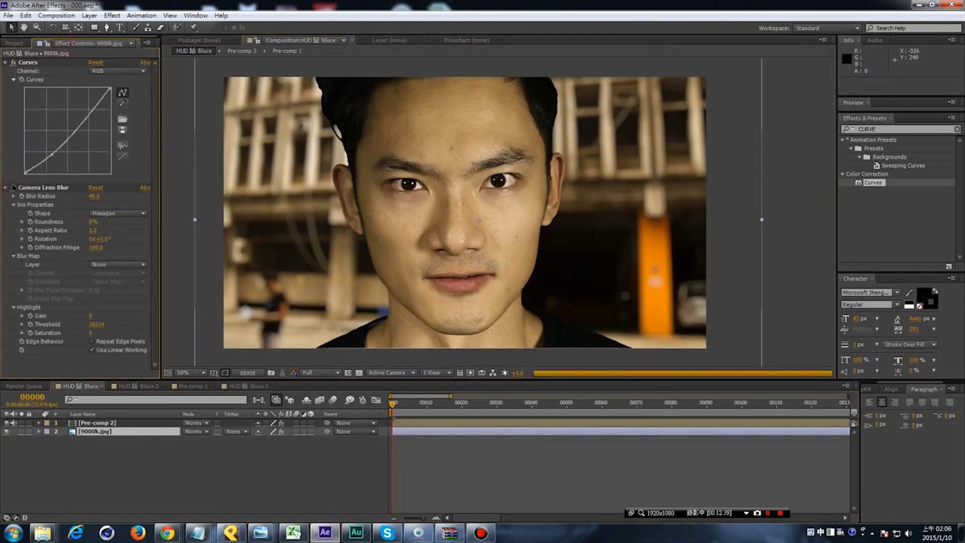
key("ctrl+c")
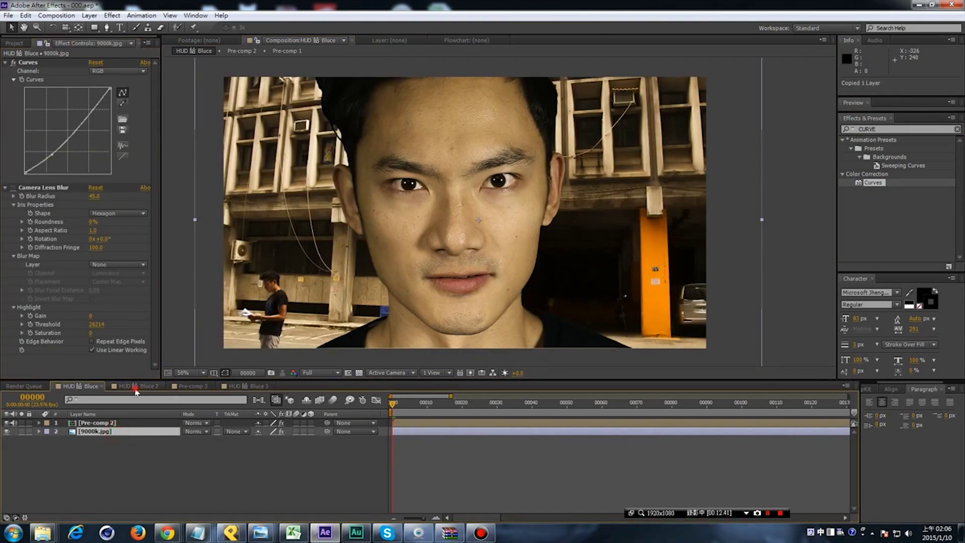
left_click(179, 388)
left_click(135, 387)
key("Delete")
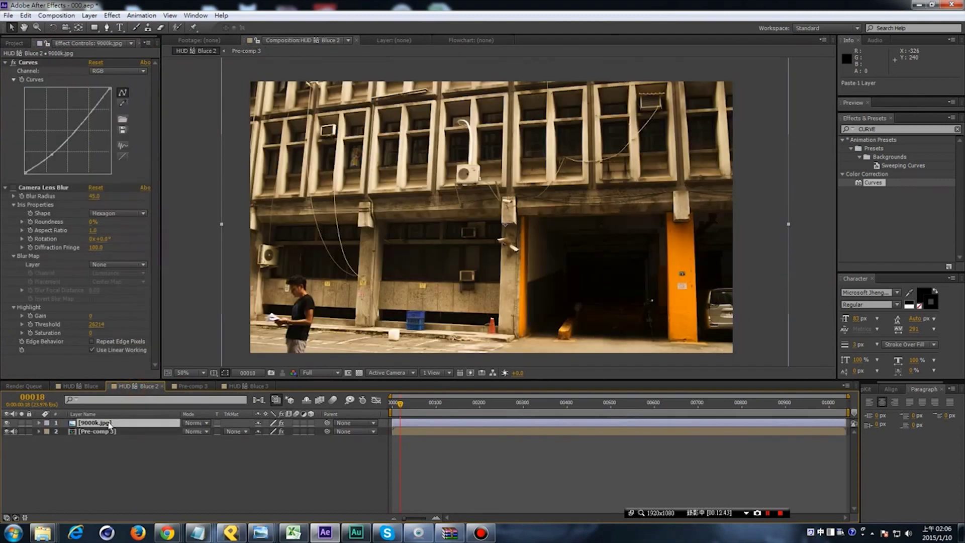
key("ctrl+v")
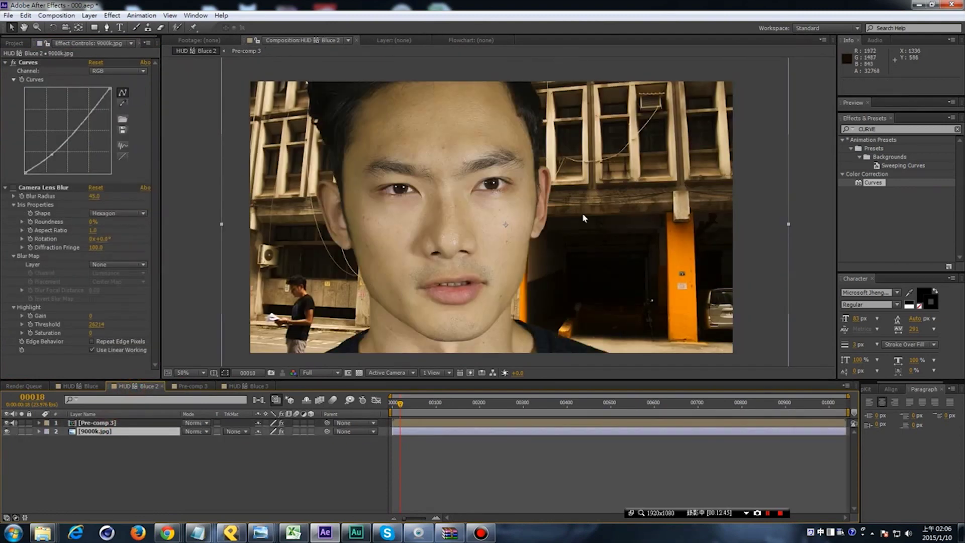
key("comma")
Apply Fast Blur to the 9000k.jpg backdrop with Blurriness 36.
double_click(870, 129)
type("FAST")
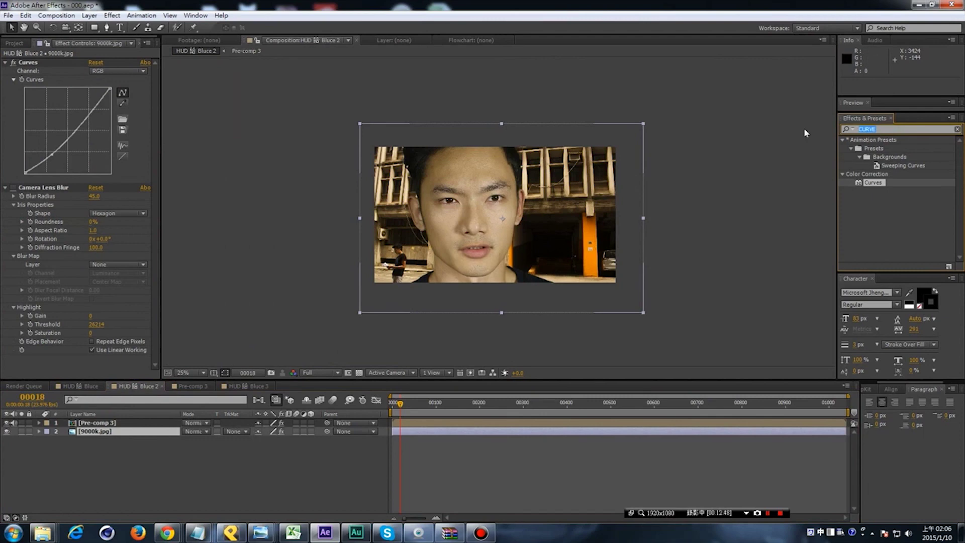
scroll(898, 245, "down", 1)
left_click_drag(877, 259, 441, 252)
key("period")
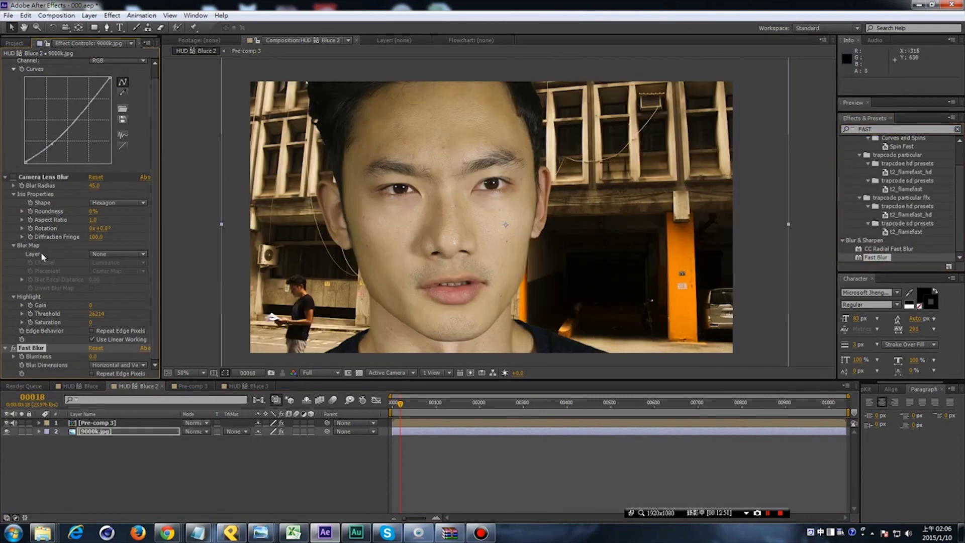
left_click_drag(107, 357, 107, 357)
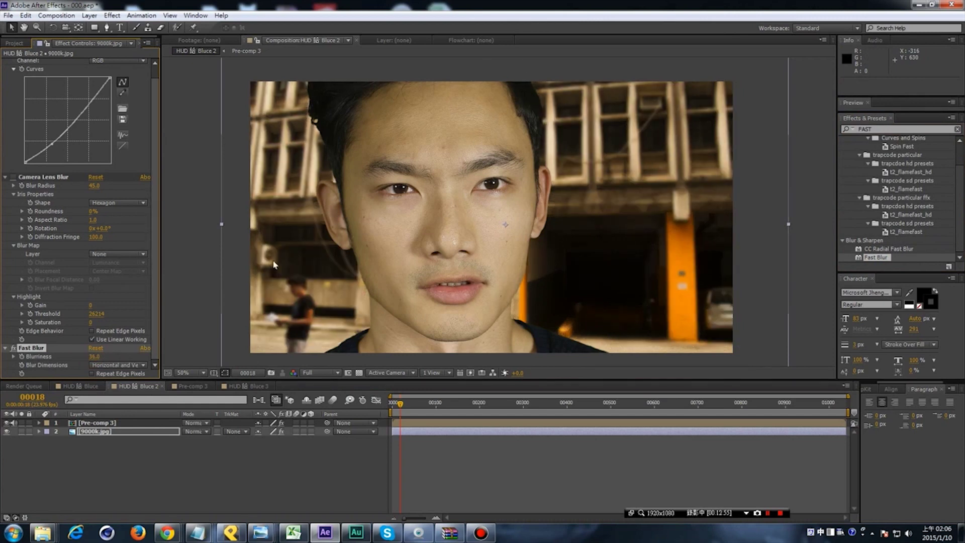
key("comma")
Inspect the blurred backdrop up close, undoing an accidental nudge of the face layer.
key("period")
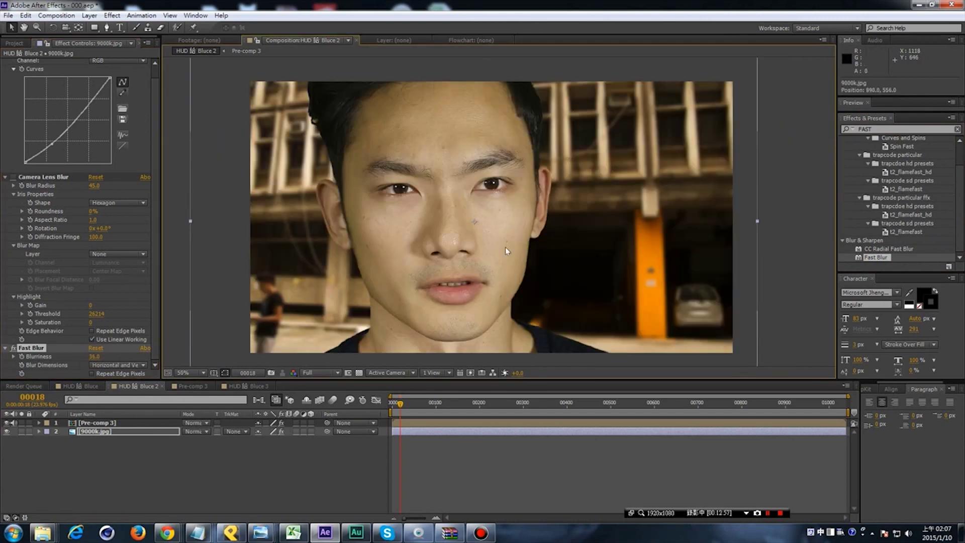
key("comma")
left_click(96, 423)
key("period")
left_click_drag(457, 198, 464, 201)
key("ctrl+z")
key("comma")
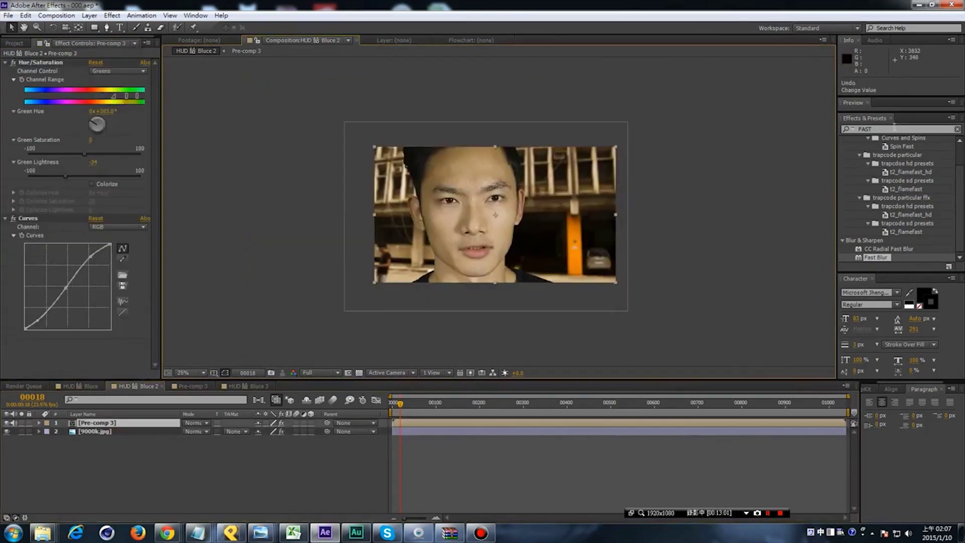
Apply CI Temperature to Pre-comp 3 to warm the face, then check it zoomed in.
type("C")
left_click(842, 130)
type("TEMP")
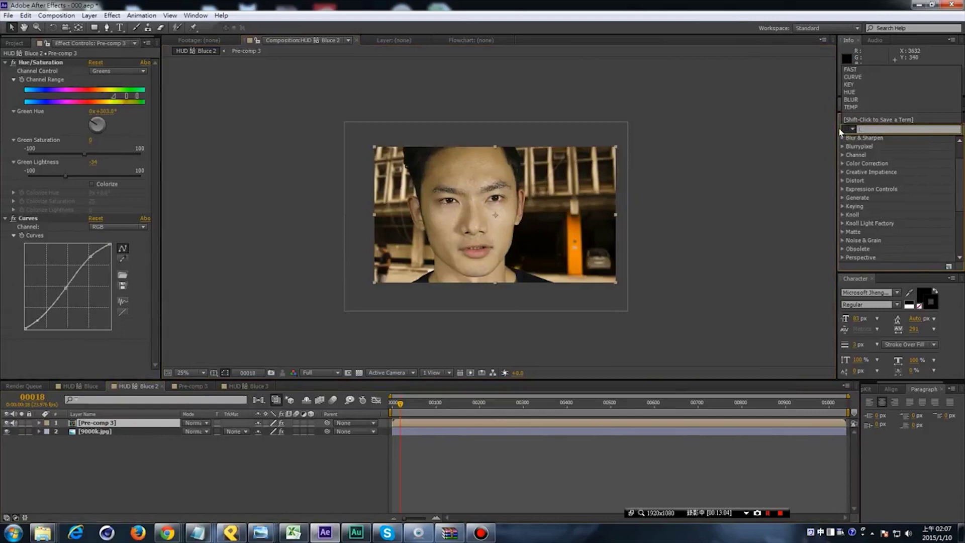
left_click_drag(888, 149, 139, 422)
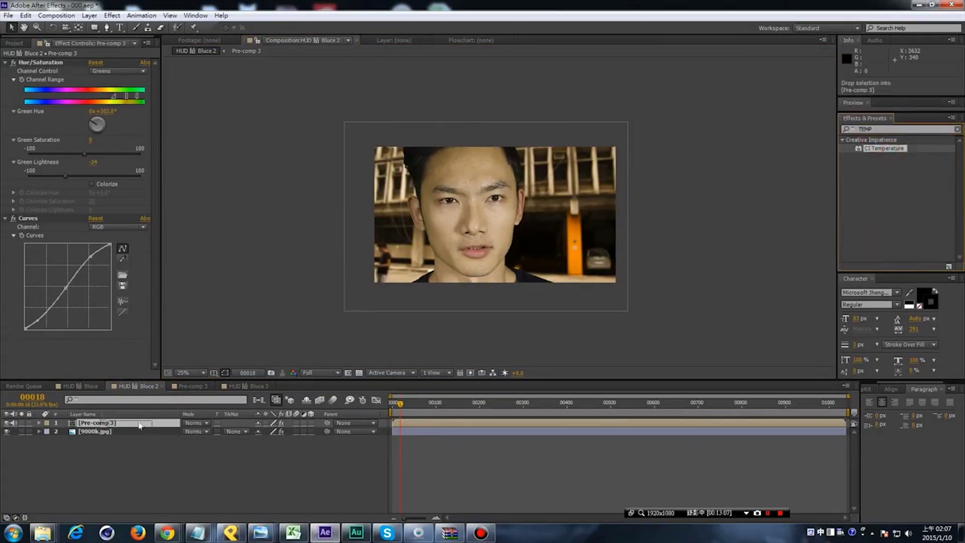
key("period")
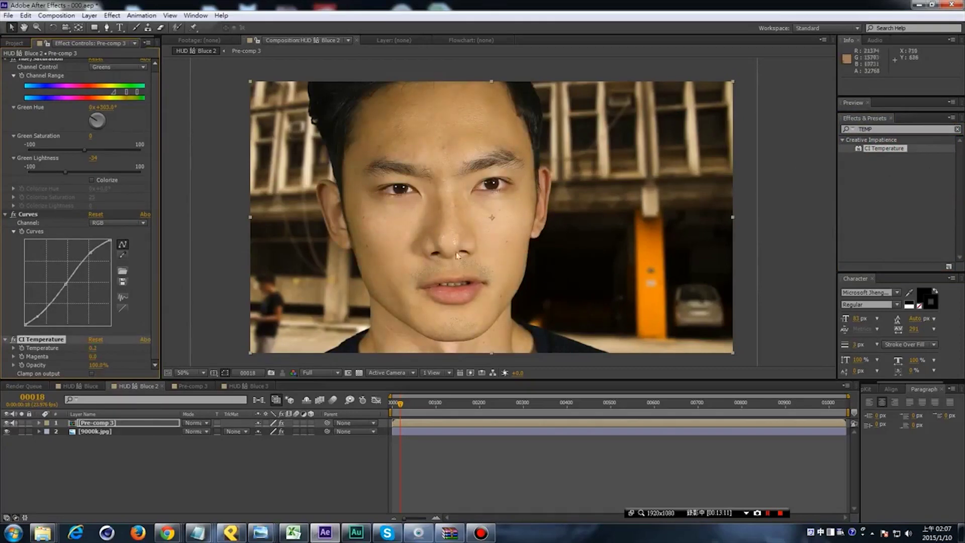
key("comma")
Deselect the face layer and restore the After Effects window to a smaller size.
left_click(711, 263)
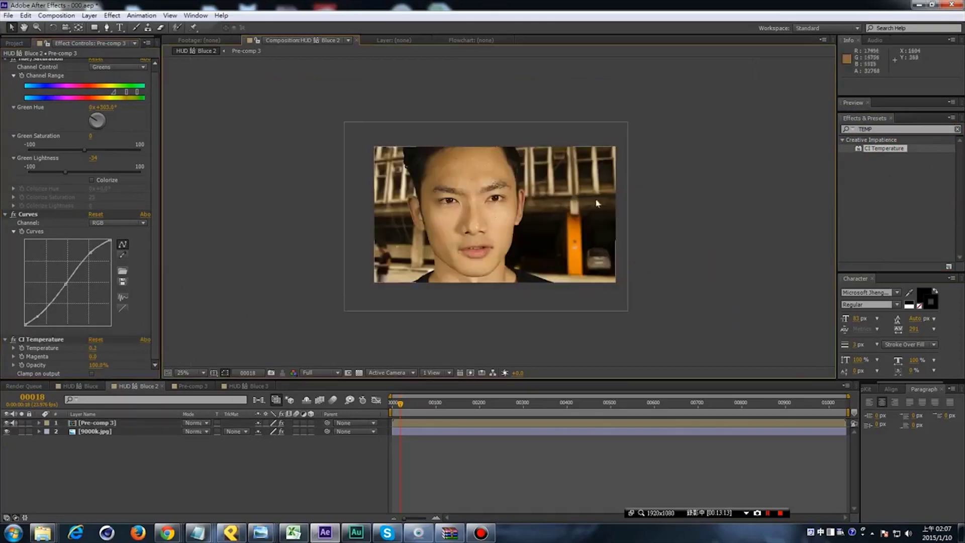
left_click_drag(442, 236, 427, 229)
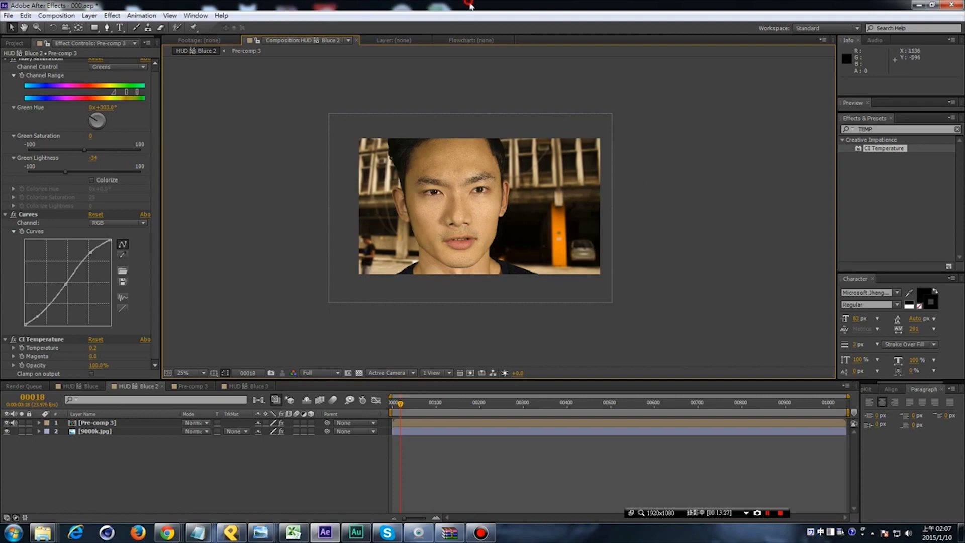
left_click_drag(469, 4, 473, 22)
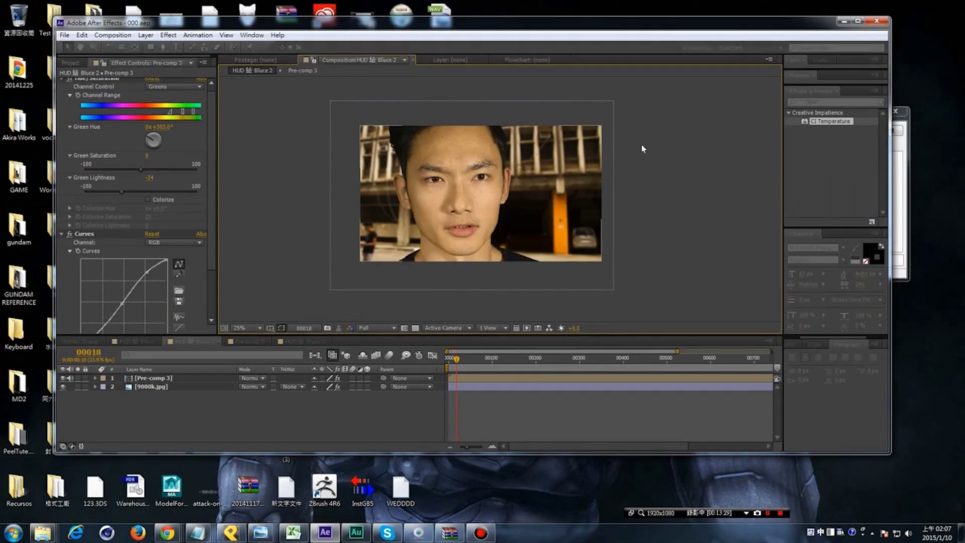